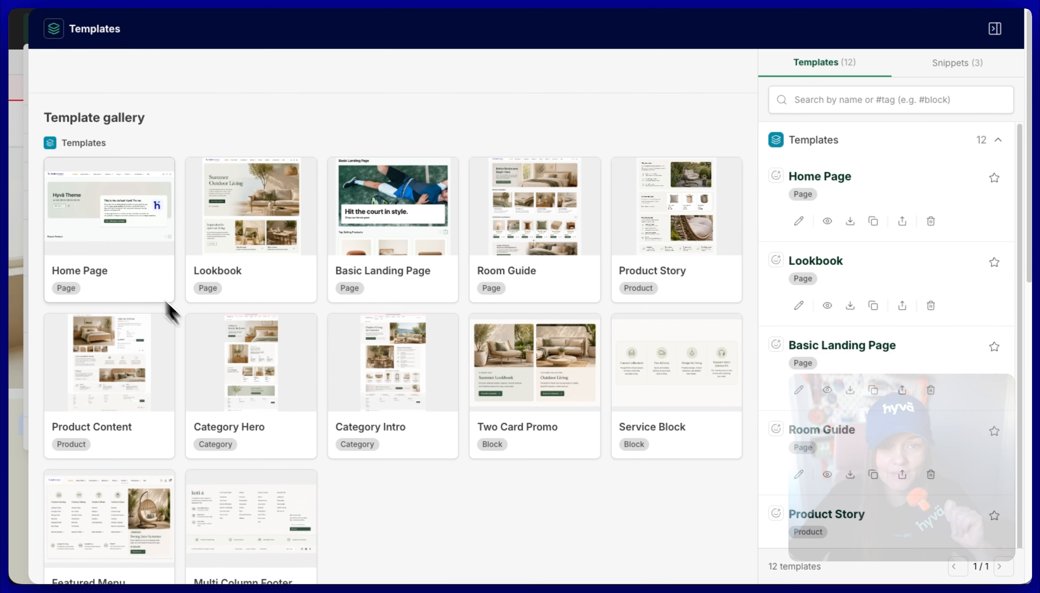
Look through the template gallery and open the list of saved snippets
{"action": "scroll", "coordinate": [392, 375], "scroll_direction": "down", "scroll_amount": 3}
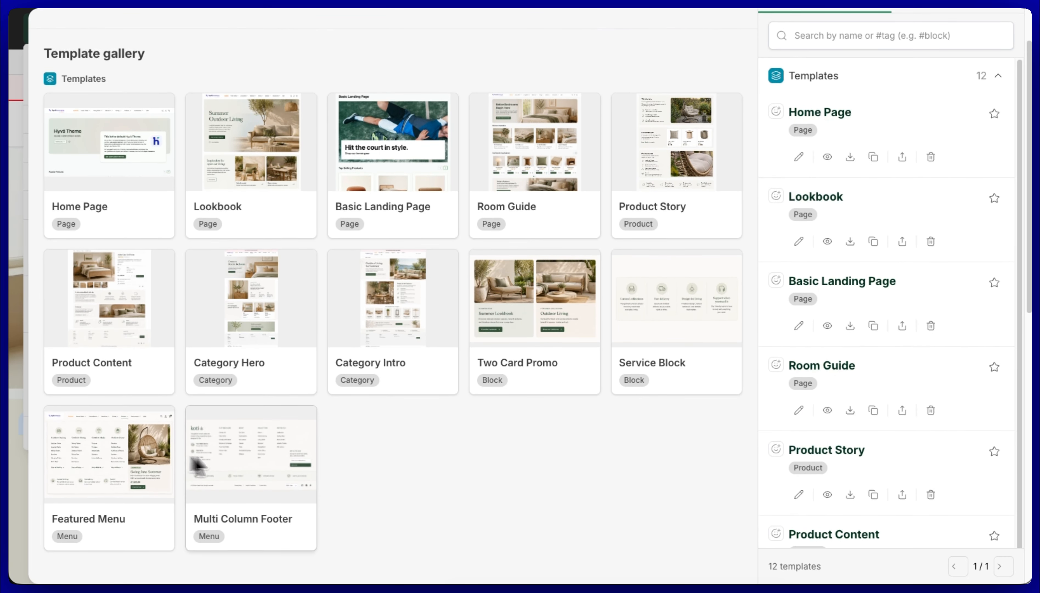
{"action": "scroll", "coordinate": [660, 272], "scroll_direction": "up", "scroll_amount": 3}
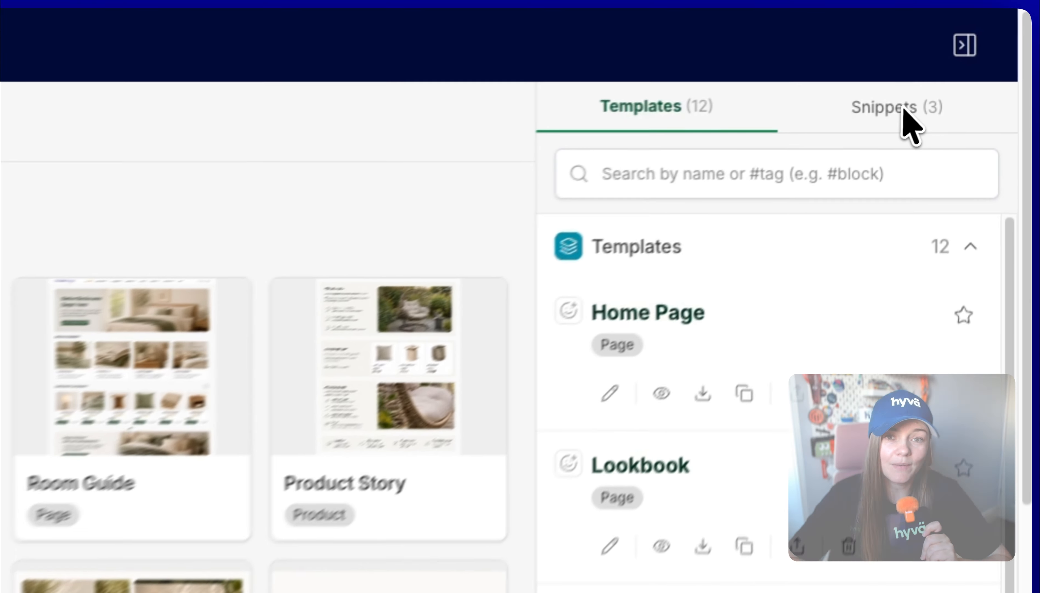
{"action": "left_click", "coordinate": [954, 63]}
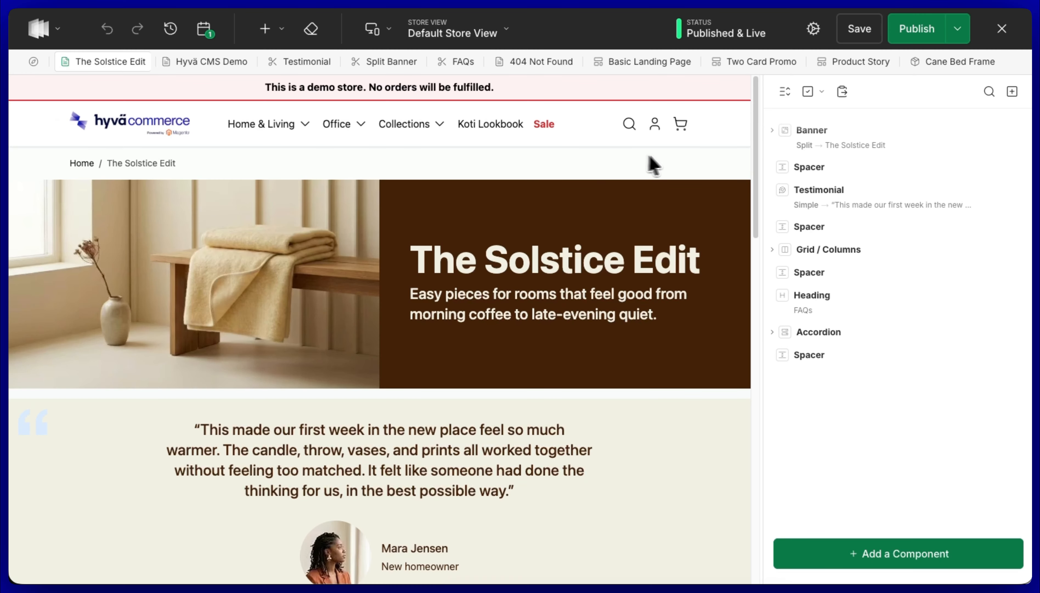
Examine The Solstice Edit page from its banner down to the FAQs section
{"action": "left_click_drag", "start_coordinate": [755, 143], "coordinate": [730, 319]}
{"action": "scroll", "coordinate": [734, 264], "scroll_direction": "down", "scroll_amount": 5}
{"action": "scroll", "coordinate": [730, 320], "scroll_direction": "down", "scroll_amount": 5}
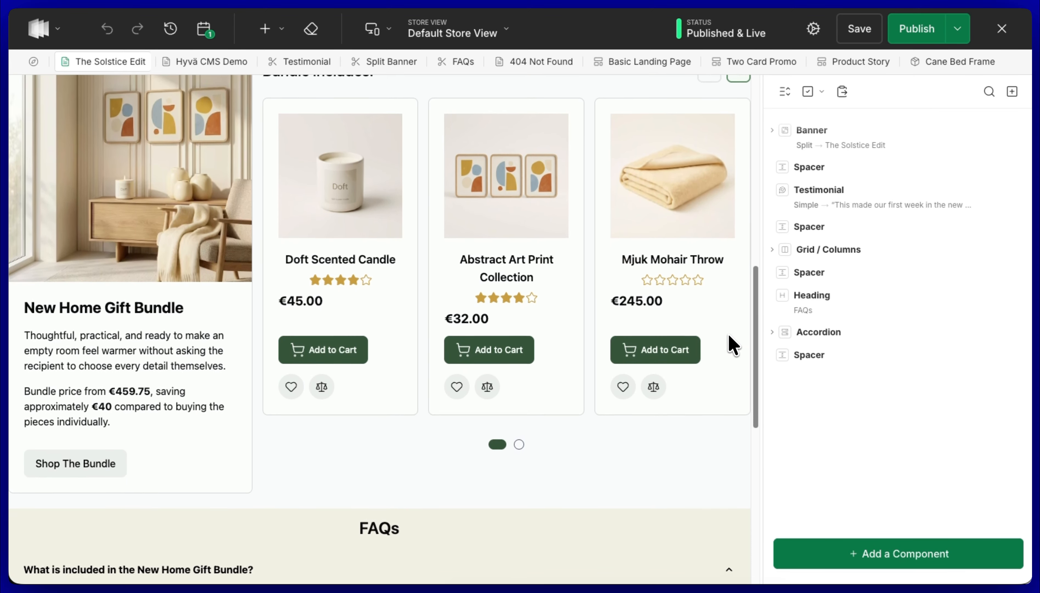
{"action": "scroll", "coordinate": [723, 367], "scroll_direction": "down", "scroll_amount": 2}
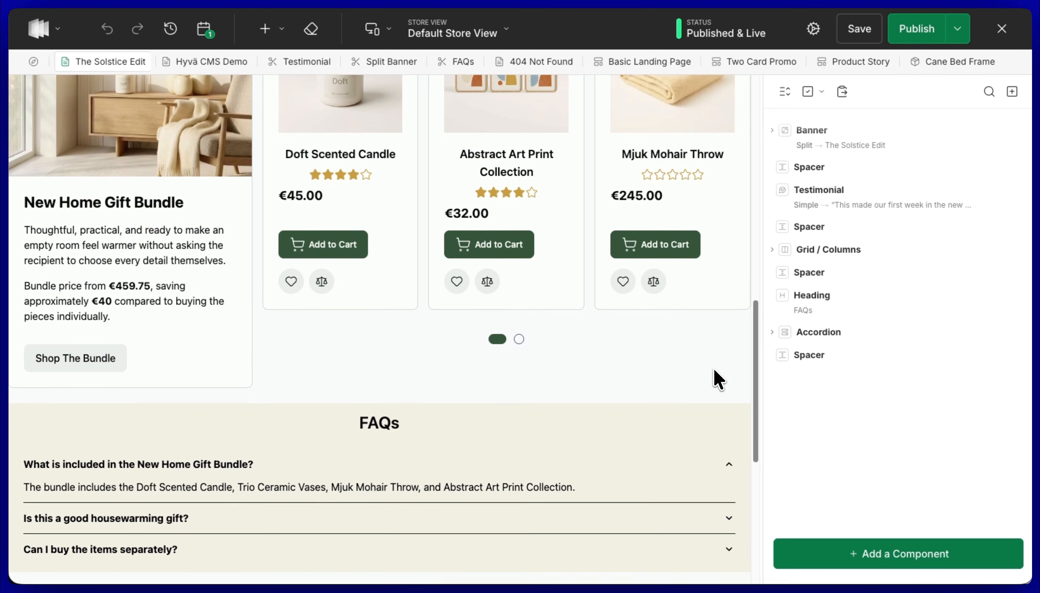
{"action": "scroll", "coordinate": [719, 380], "scroll_direction": "up", "scroll_amount": 20}
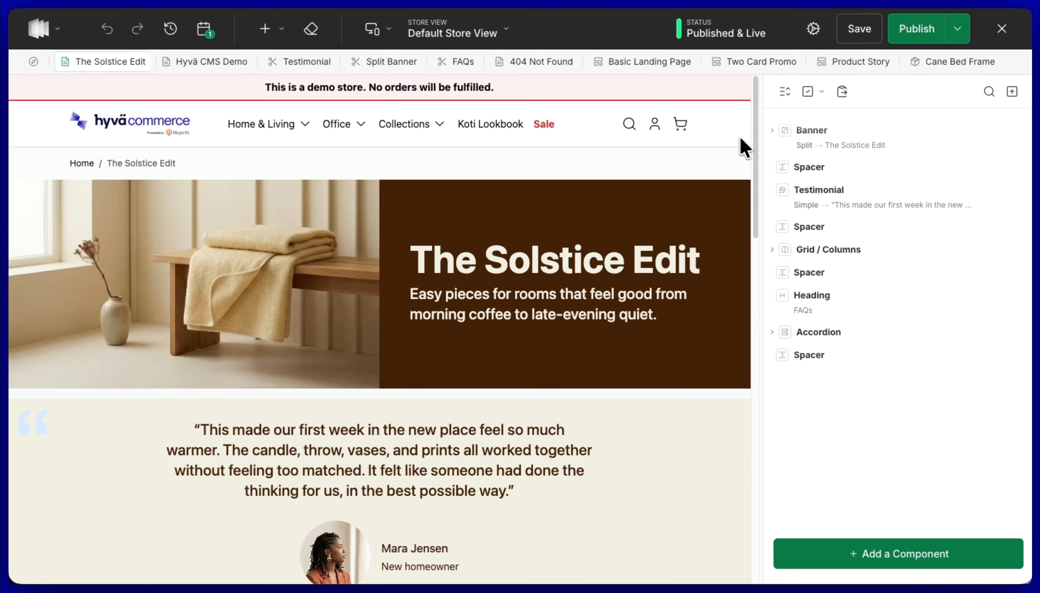
Set up a new template from The Solstice Edit page, named "Campaign Landing Page" and created for Page
{"action": "left_click", "coordinate": [49, 33]}
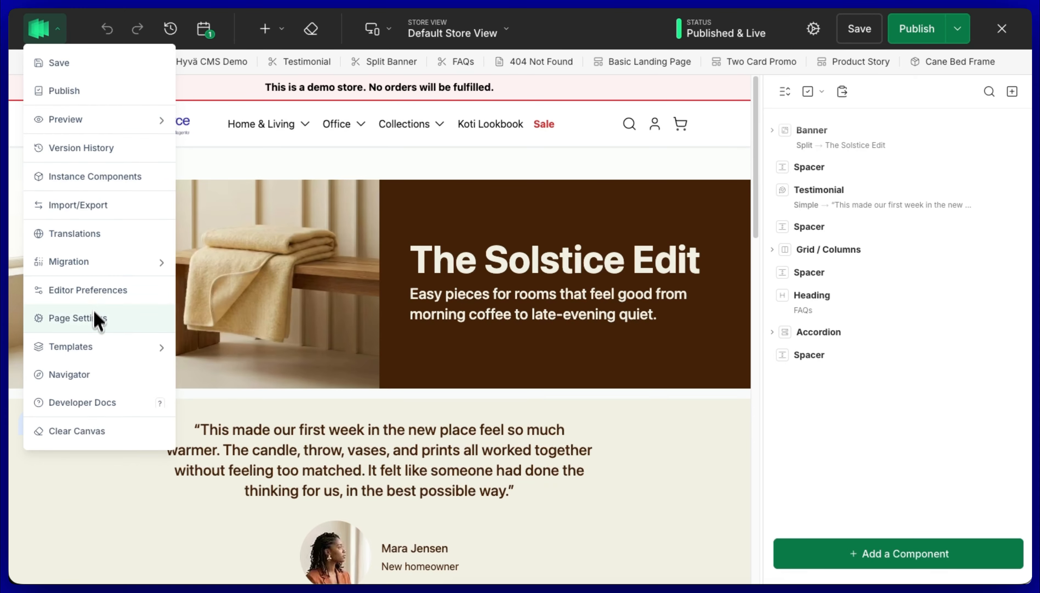
{"action": "mouse_move", "coordinate": [92, 346]}
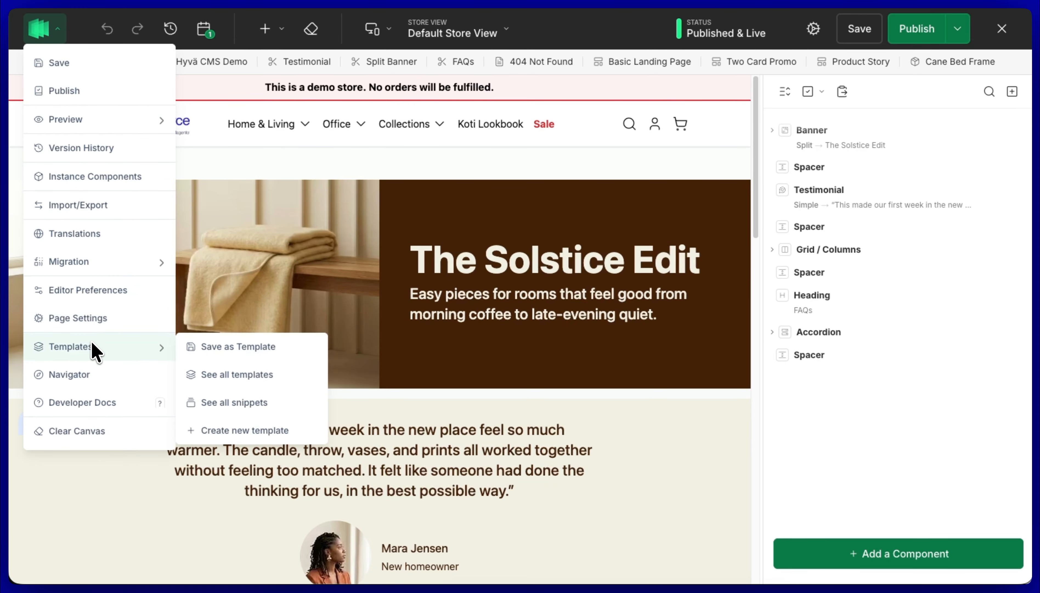
{"action": "left_click", "coordinate": [234, 356]}
{"action": "type", "text": "Campaign Landing Page"}
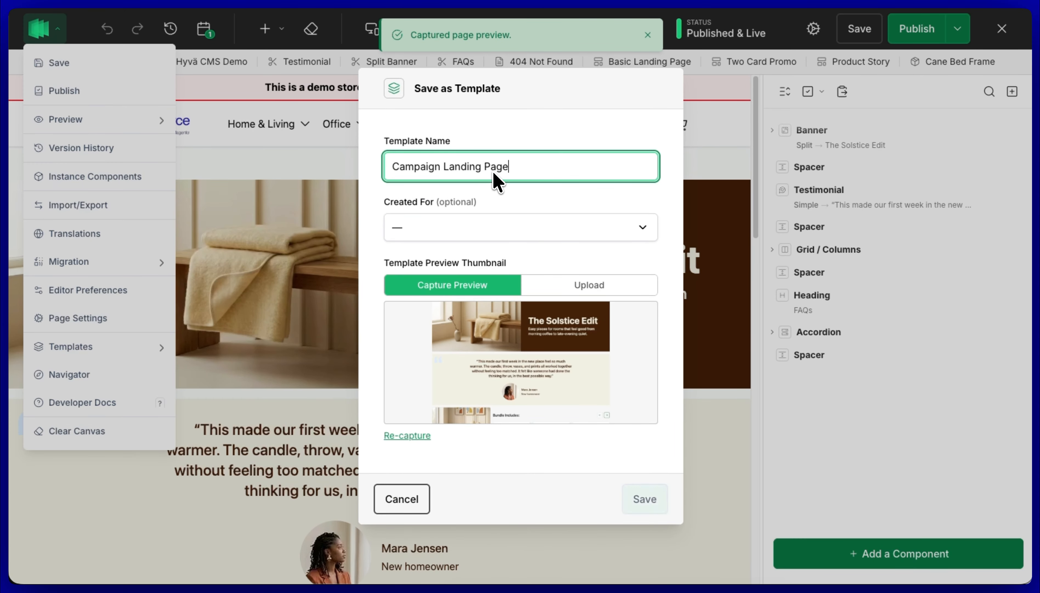
{"action": "left_click", "coordinate": [499, 232]}
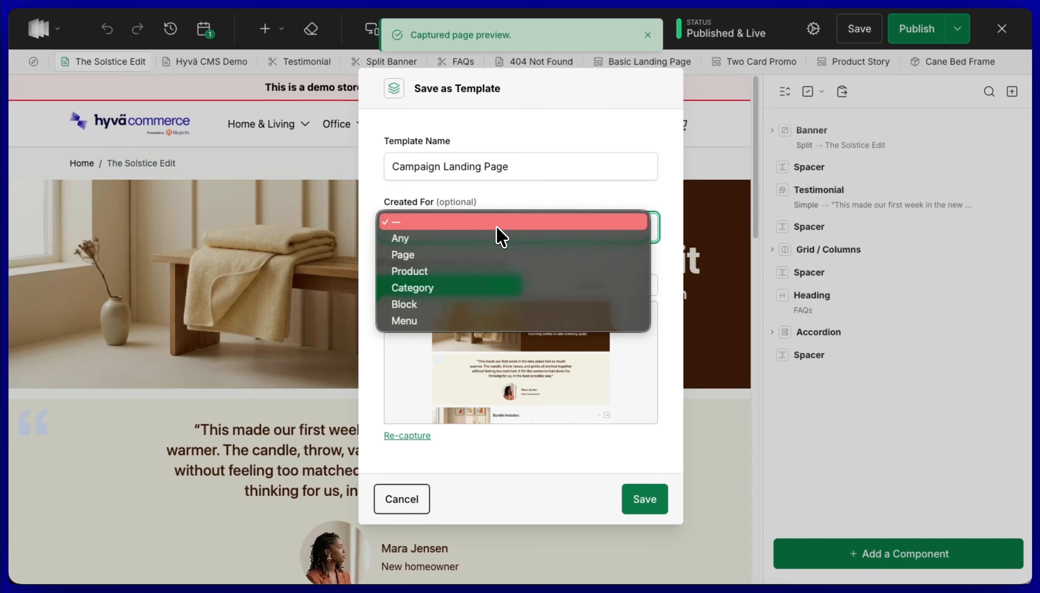
{"action": "left_click", "coordinate": [487, 261]}
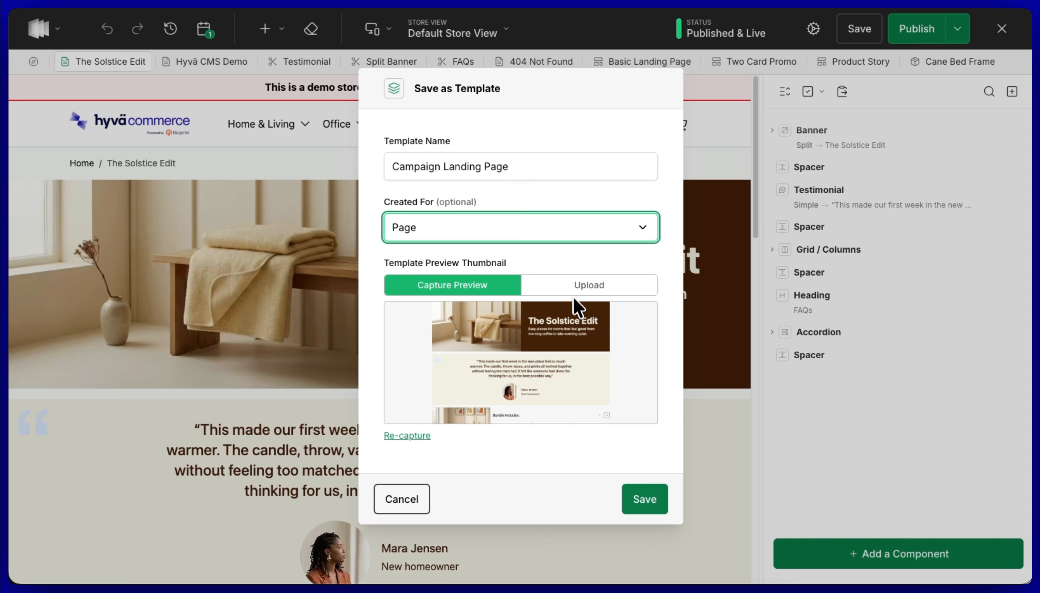
Save the template with the captured preview as its thumbnail and open it for editing
{"action": "left_click", "coordinate": [578, 290]}
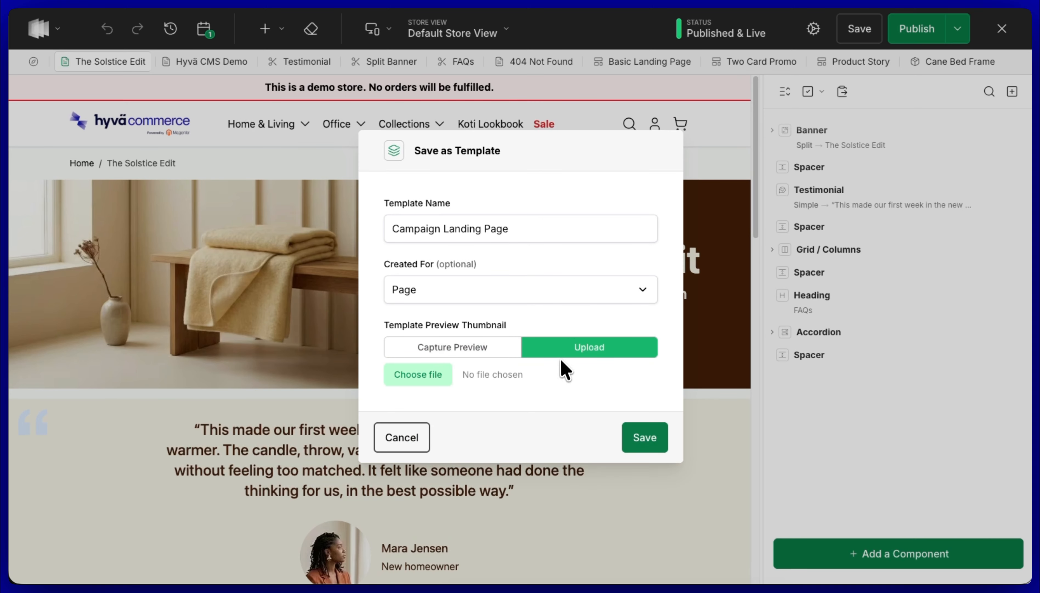
{"action": "left_click", "coordinate": [478, 349]}
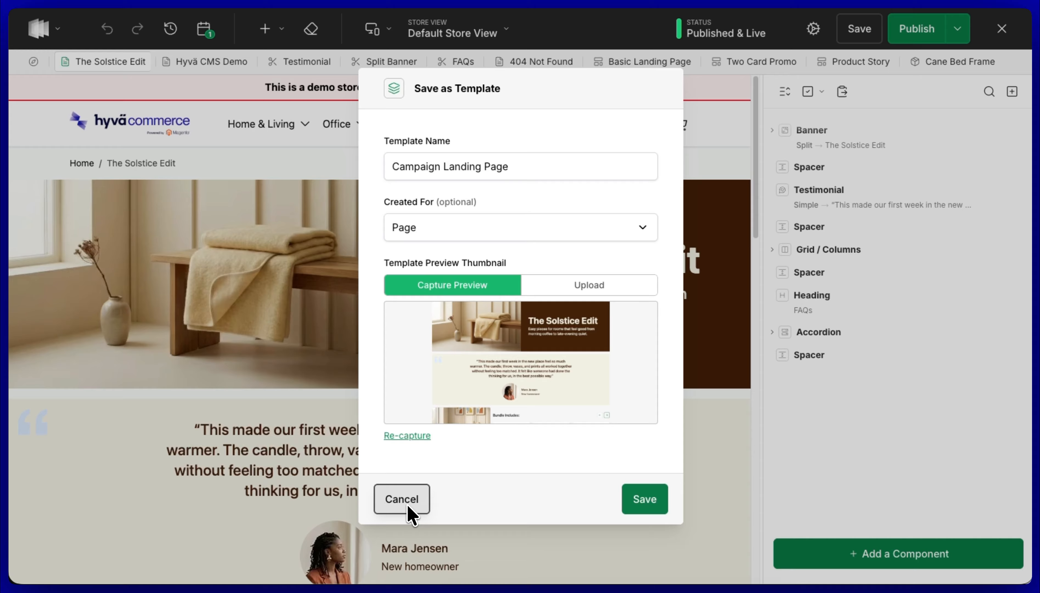
{"action": "left_click", "coordinate": [644, 500]}
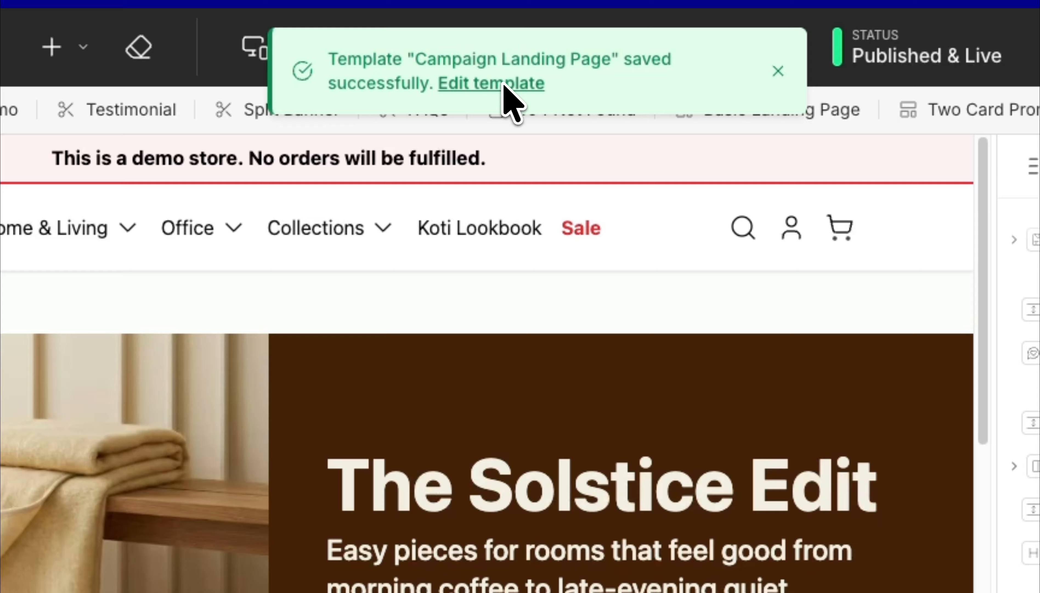
{"action": "left_click", "coordinate": [504, 84]}
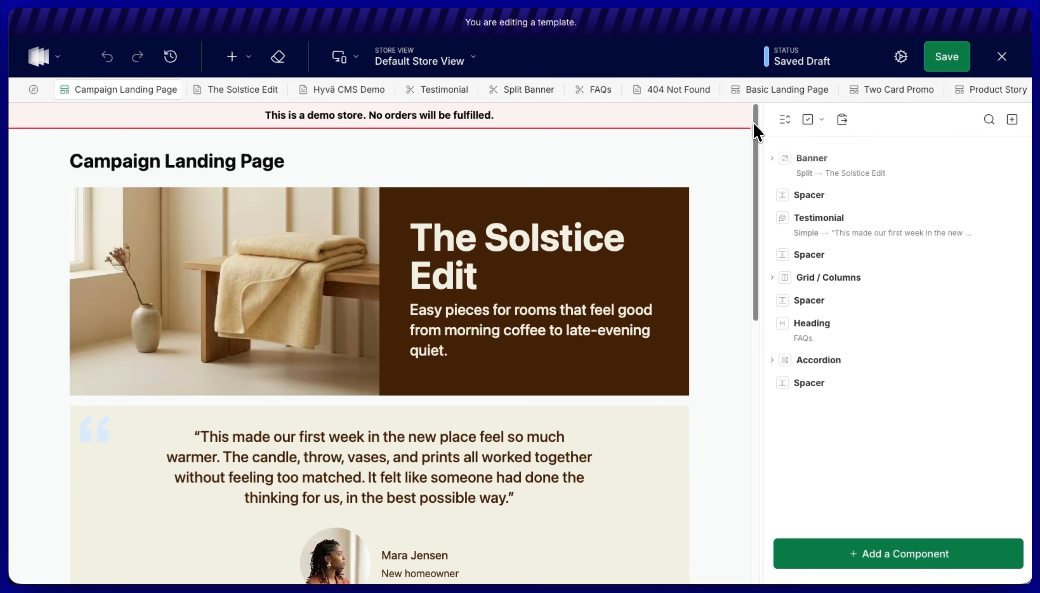
{"action": "mouse_move", "coordinate": [754, 124]}
{"action": "left_mouse_down"}
{"action": "mouse_move", "coordinate": [736, 291]}
{"action": "mouse_move", "coordinate": [698, 386]}
{"action": "mouse_move", "coordinate": [748, 225]}
{"action": "mouse_move", "coordinate": [755, 105]}
{"action": "left_mouse_up"}
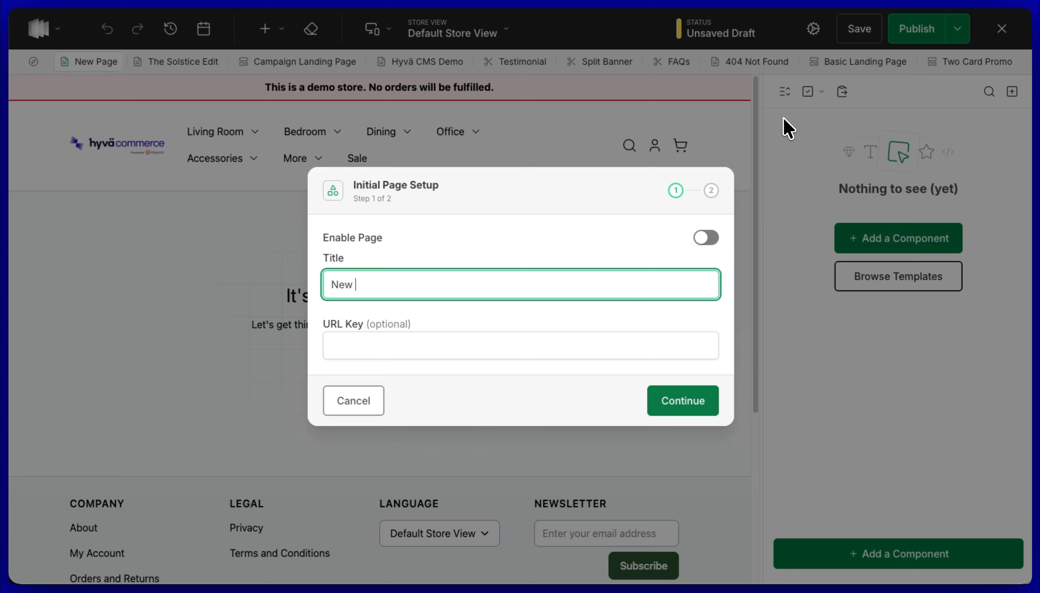
Title the new page "New Landing Page" and choose to start building it from a template
{"action": "type", "text": "ding Page"}
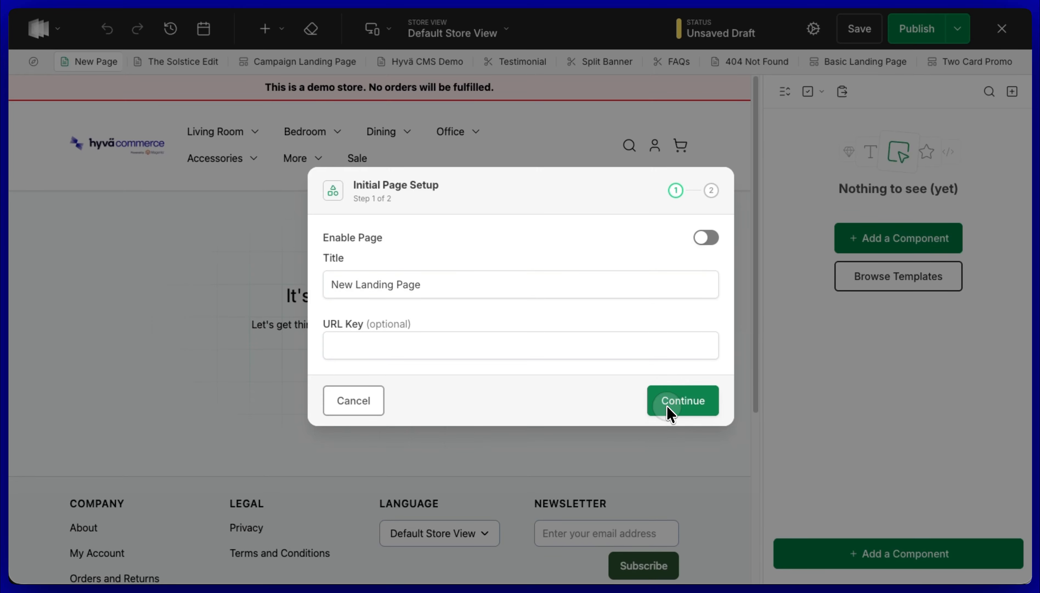
{"action": "left_click", "coordinate": [670, 409]}
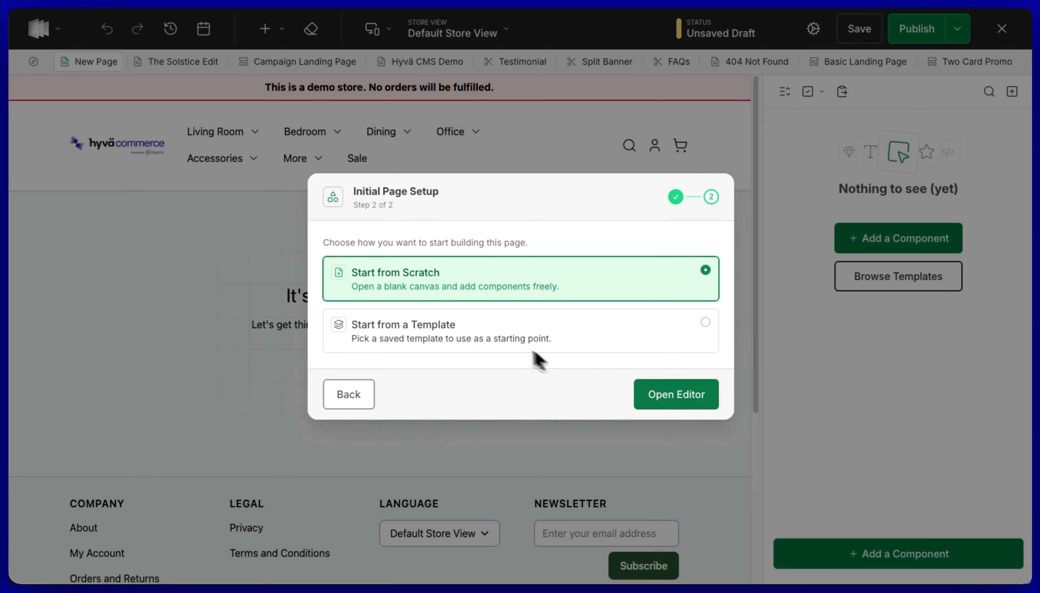
{"action": "left_click", "coordinate": [508, 344]}
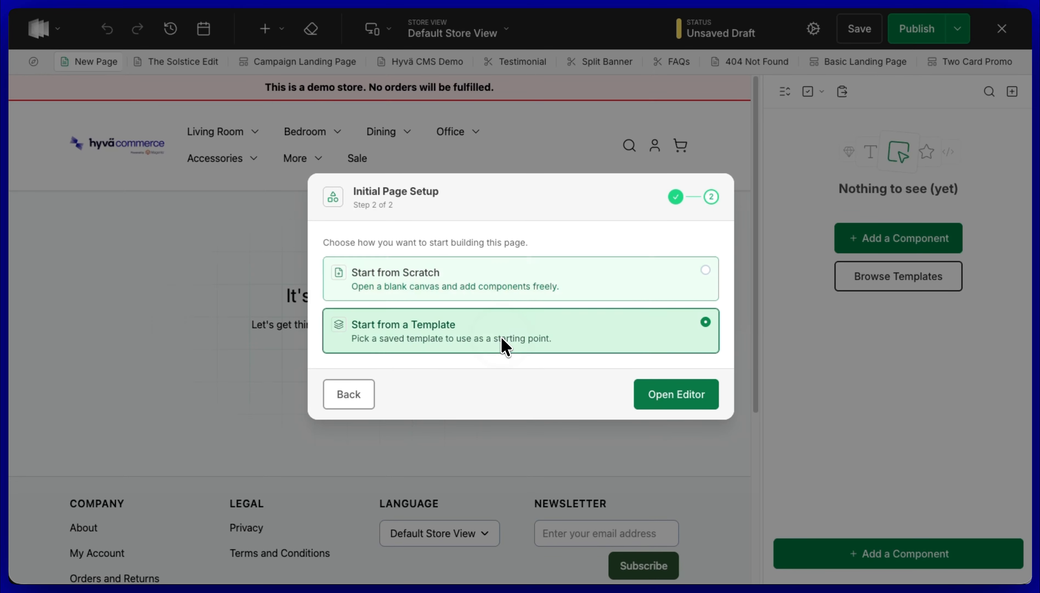
{"action": "left_click", "coordinate": [671, 394]}
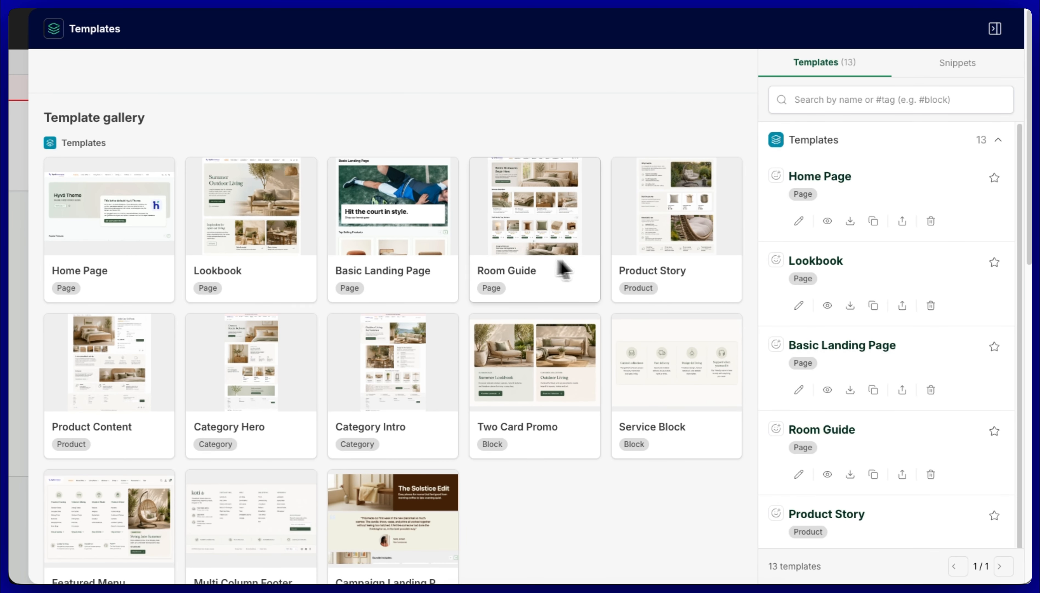
Preview the Campaign Landing Page template from the gallery and load it into the new page
{"action": "scroll", "coordinate": [394, 502], "scroll_direction": "down", "scroll_amount": 3}
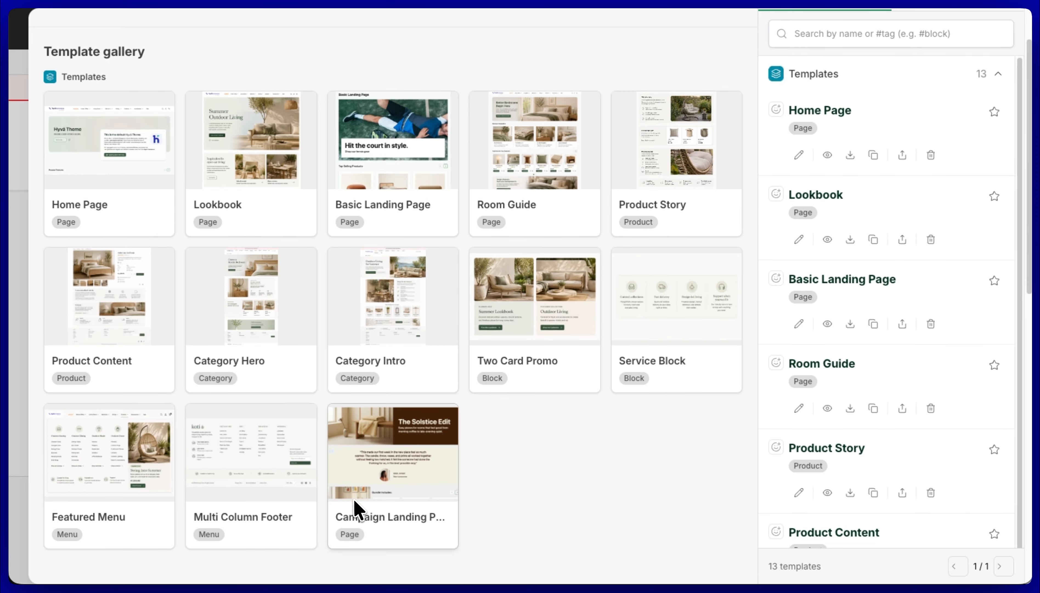
{"action": "left_click", "coordinate": [375, 495]}
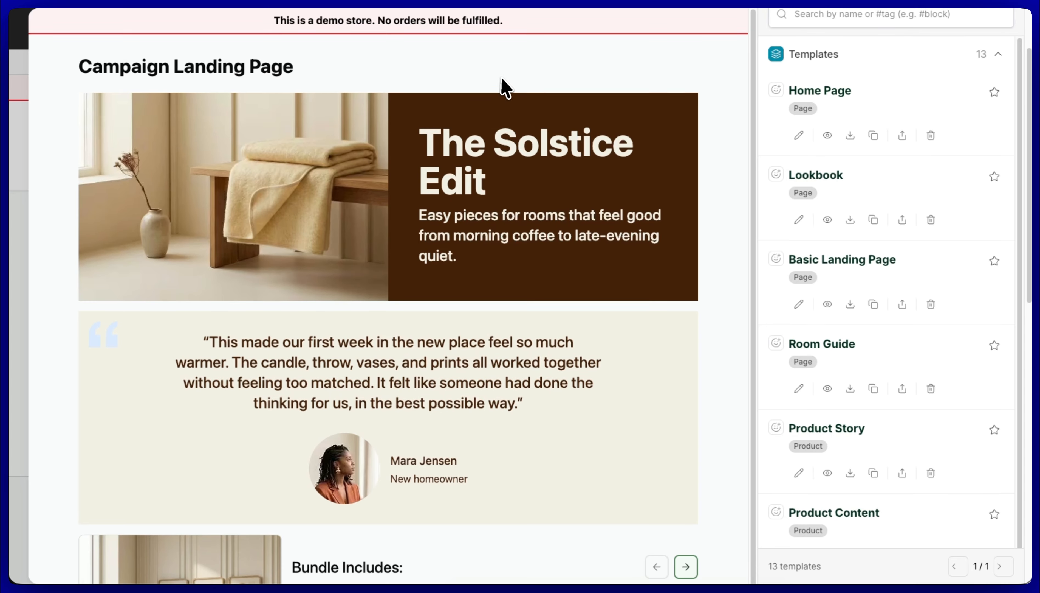
{"action": "scroll", "coordinate": [556, 168], "scroll_direction": "up", "scroll_amount": 3}
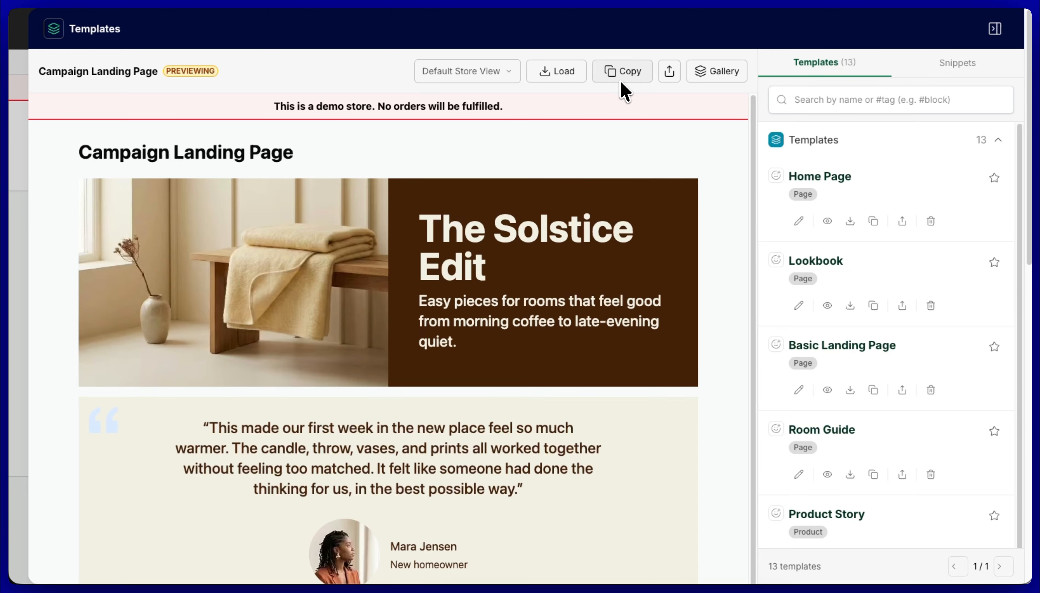
{"action": "left_click", "coordinate": [565, 76]}
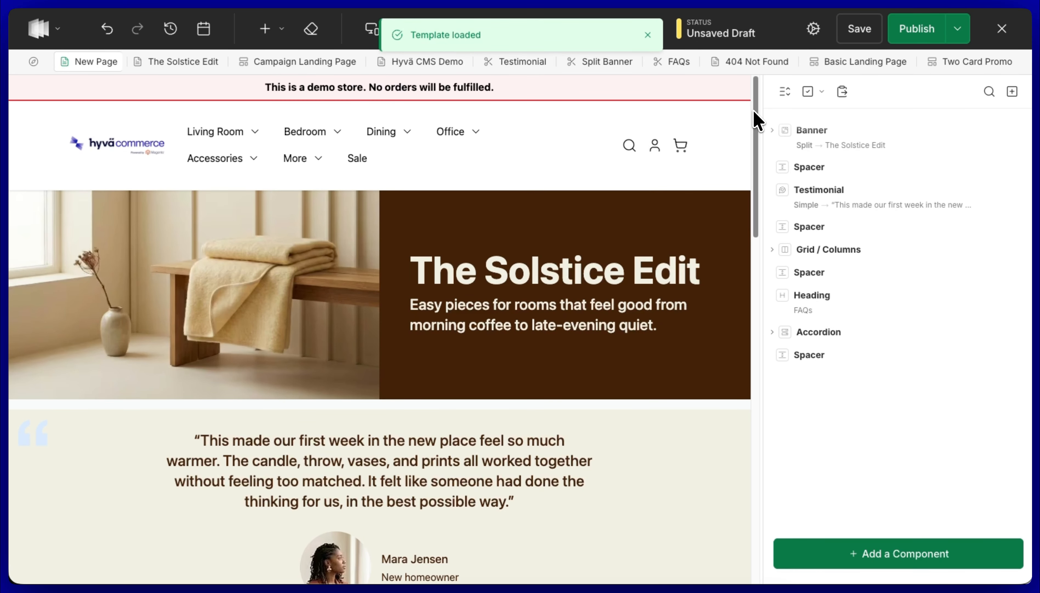
Change the banner's title to "The New Edit" and replace the first word of its subtitle with "New"
{"action": "mouse_move", "coordinate": [755, 111]}
{"action": "left_mouse_down"}
{"action": "mouse_move", "coordinate": [734, 208]}
{"action": "mouse_move", "coordinate": [734, 355]}
{"action": "mouse_move", "coordinate": [751, 112]}
{"action": "left_mouse_up"}
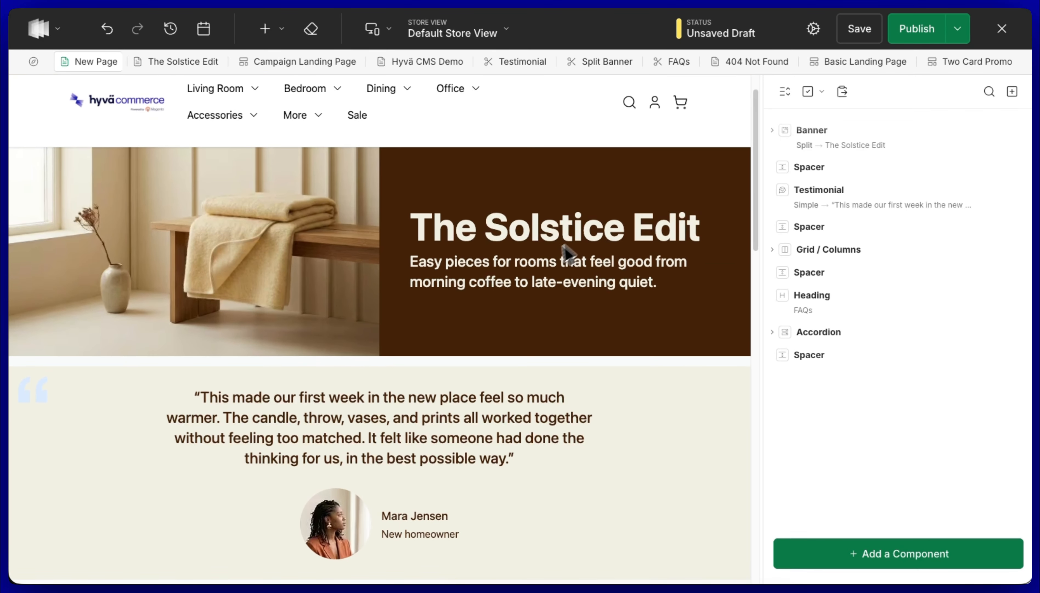
{"action": "left_click", "coordinate": [593, 238]}
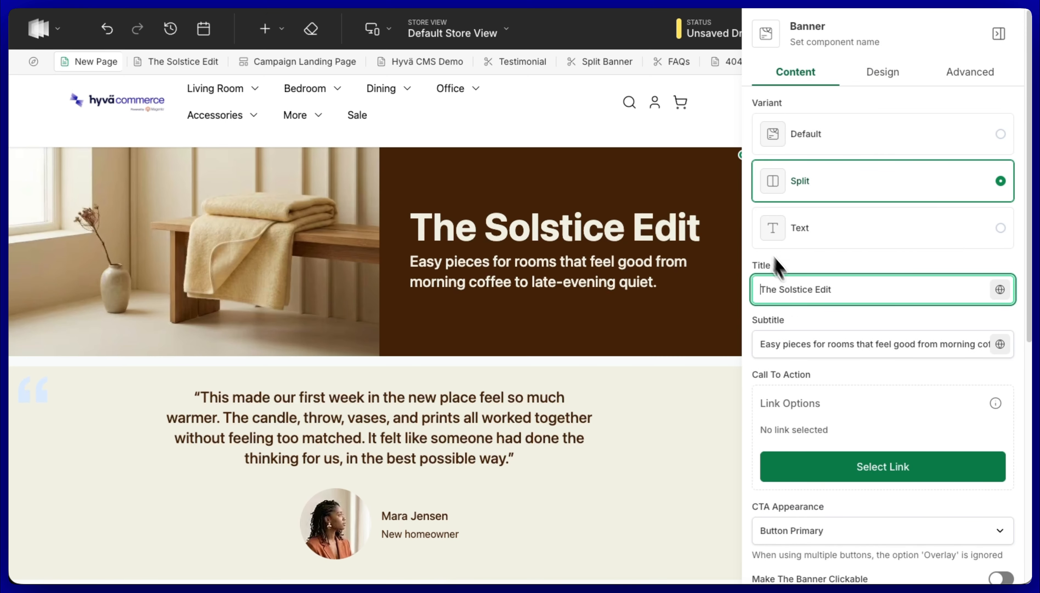
{"action": "double_click", "coordinate": [796, 289]}
{"action": "type", "text": "New"}
{"action": "double_click", "coordinate": [770, 345]}
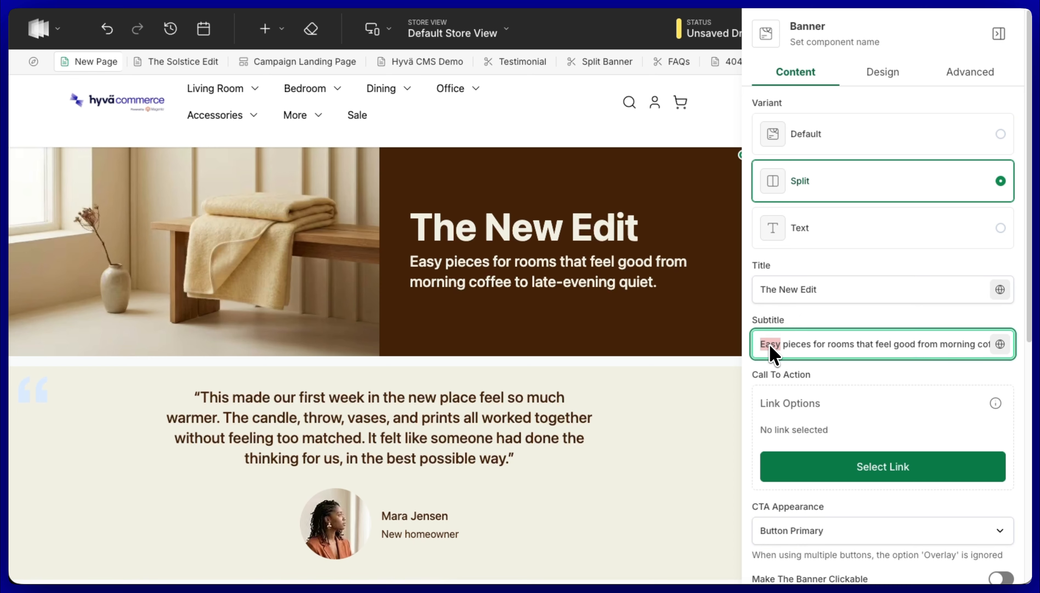
{"action": "type", "text": "New"}
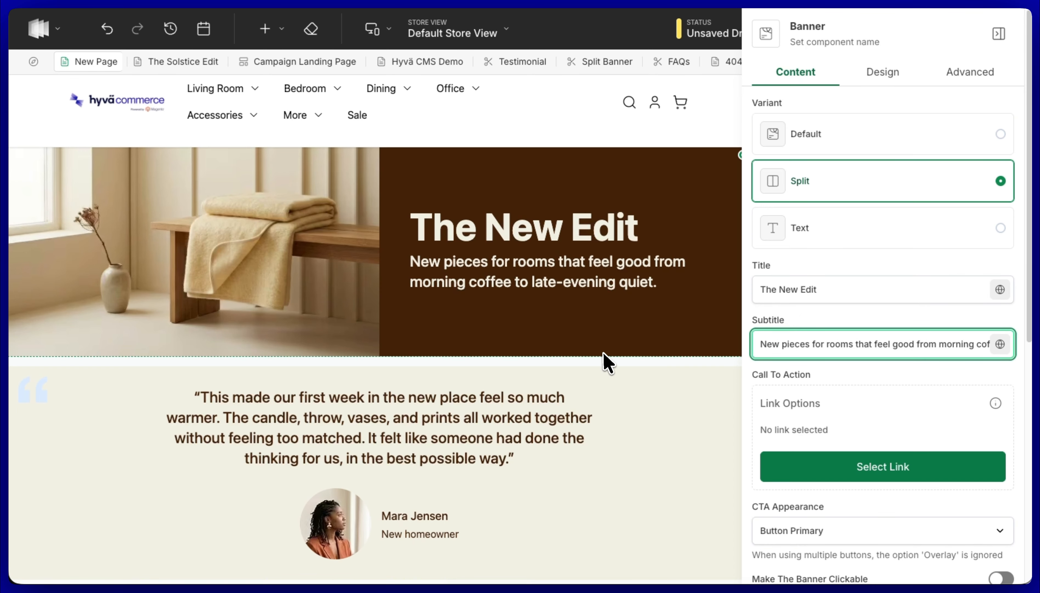
Replace the banner's main image with bundle-dining-set_lifestyle from the collections folder and check the page below
{"action": "left_click", "coordinate": [577, 361]}
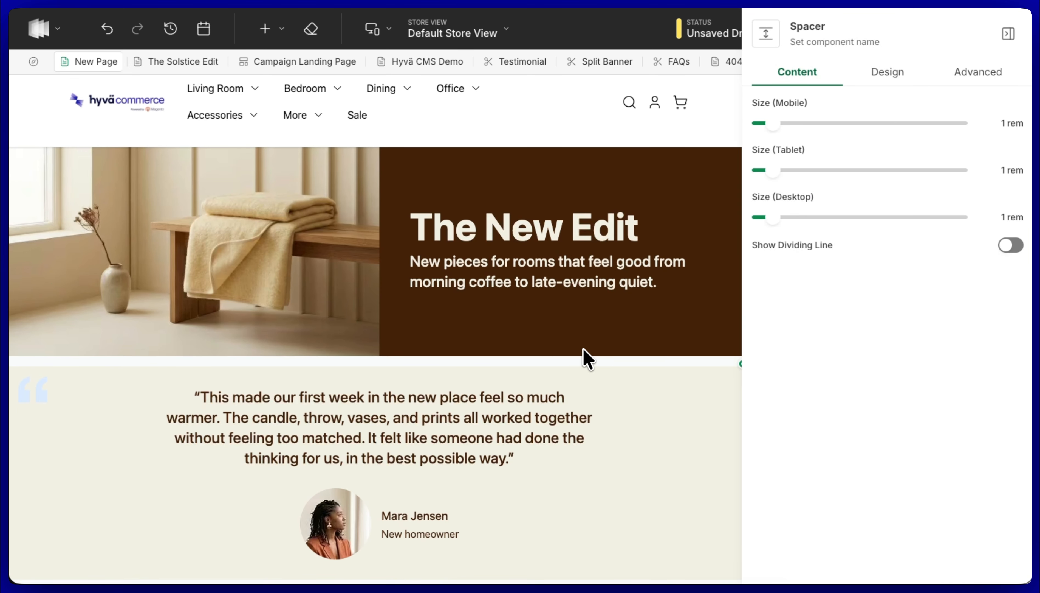
{"action": "left_click", "coordinate": [585, 347]}
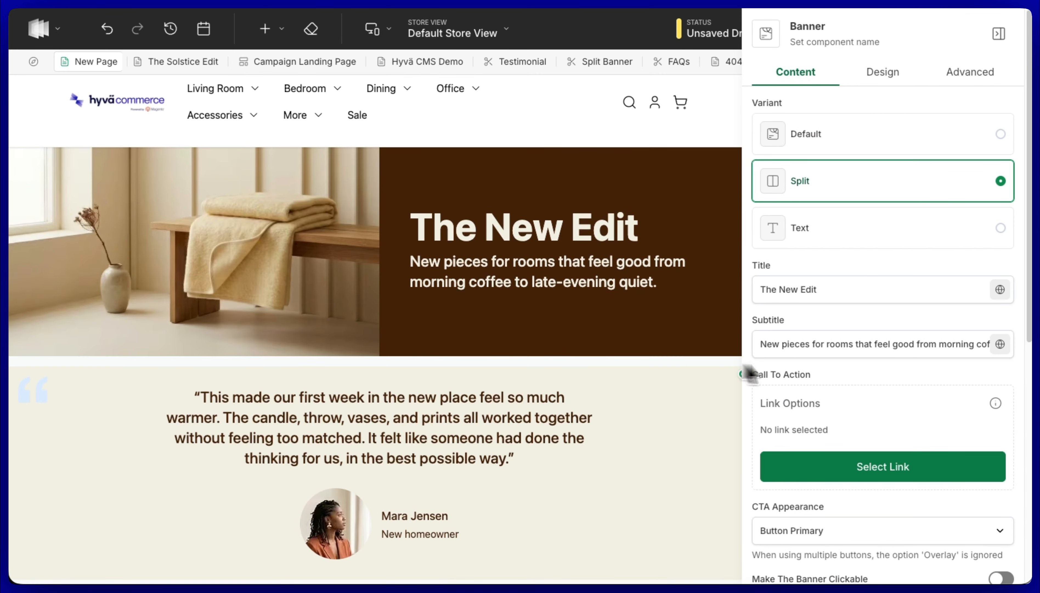
{"action": "scroll", "coordinate": [809, 372], "scroll_direction": "down", "scroll_amount": 8}
{"action": "left_click", "coordinate": [773, 365]}
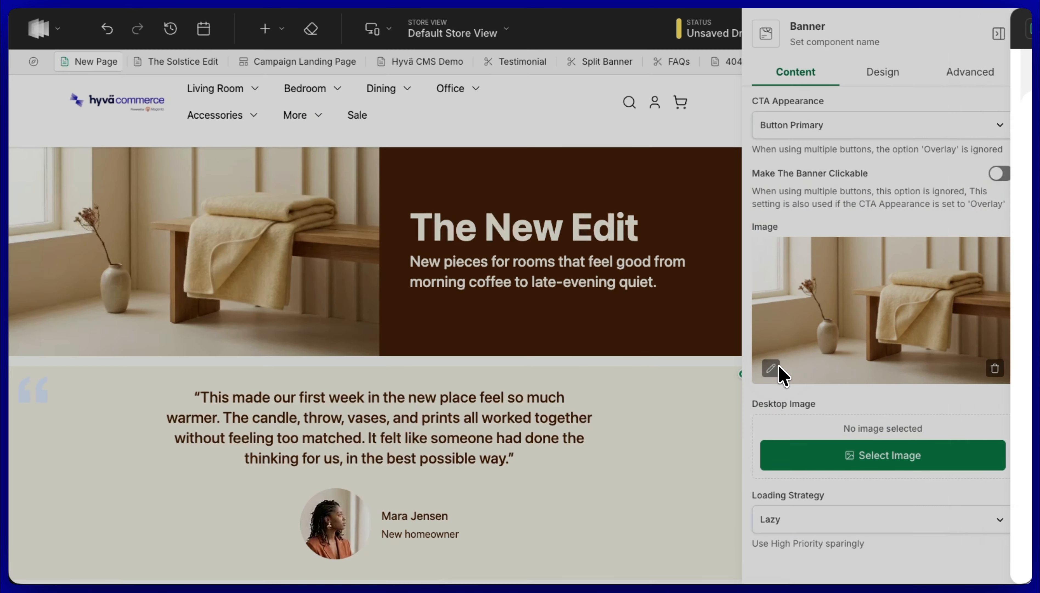
{"action": "left_click", "coordinate": [388, 514]}
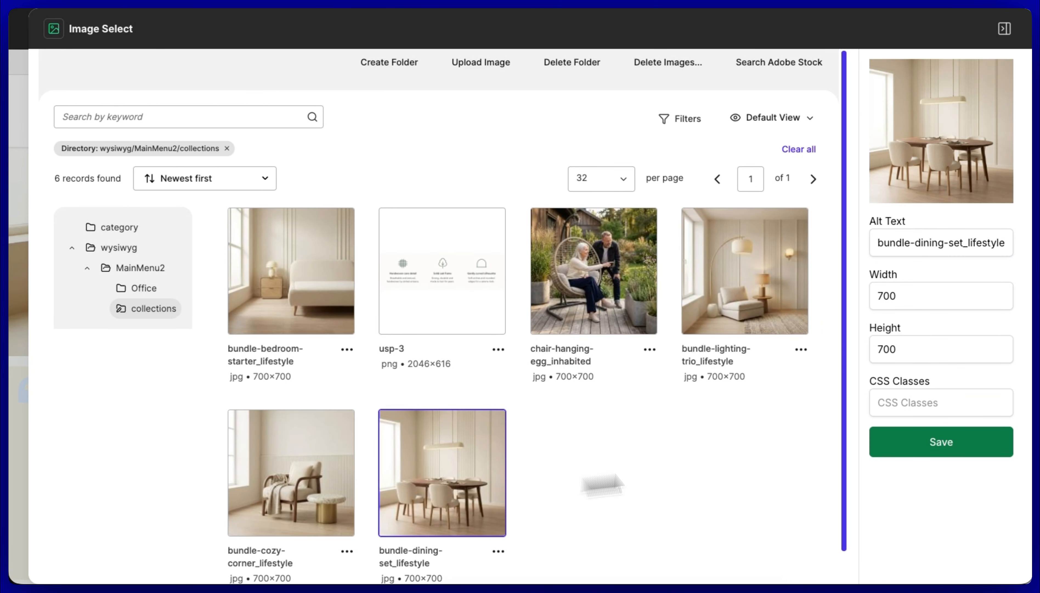
{"action": "left_click", "coordinate": [925, 442]}
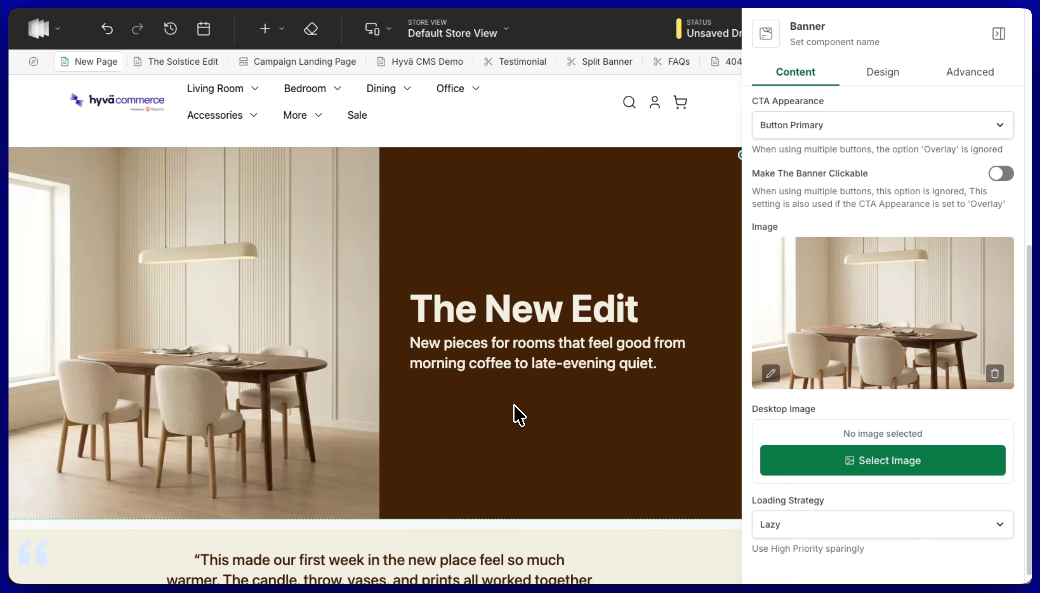
{"action": "scroll", "coordinate": [510, 405], "scroll_direction": "down", "scroll_amount": 5}
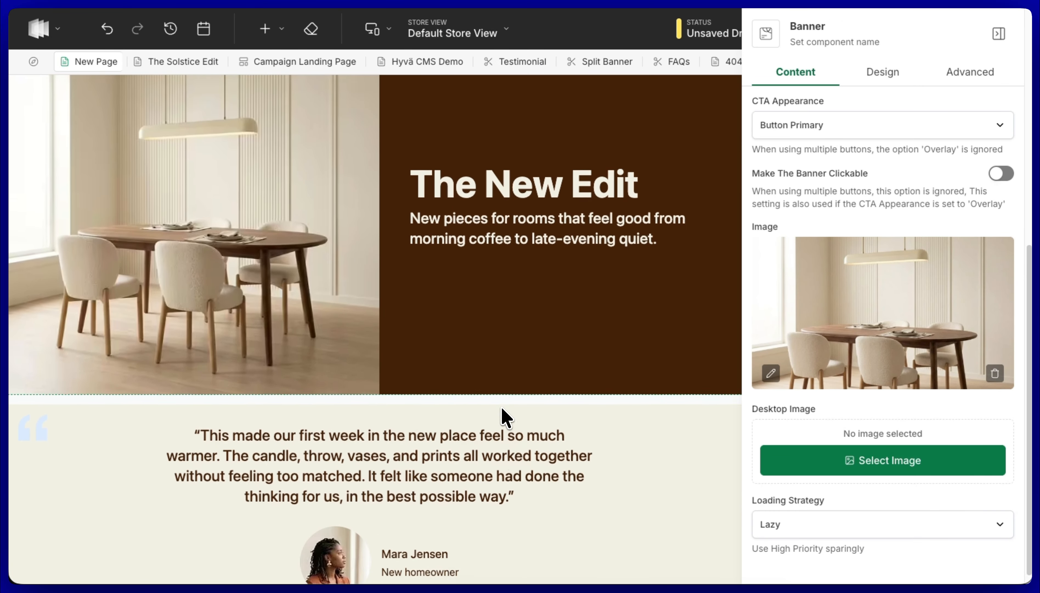
{"action": "scroll", "coordinate": [506, 417], "scroll_direction": "down", "scroll_amount": 2}
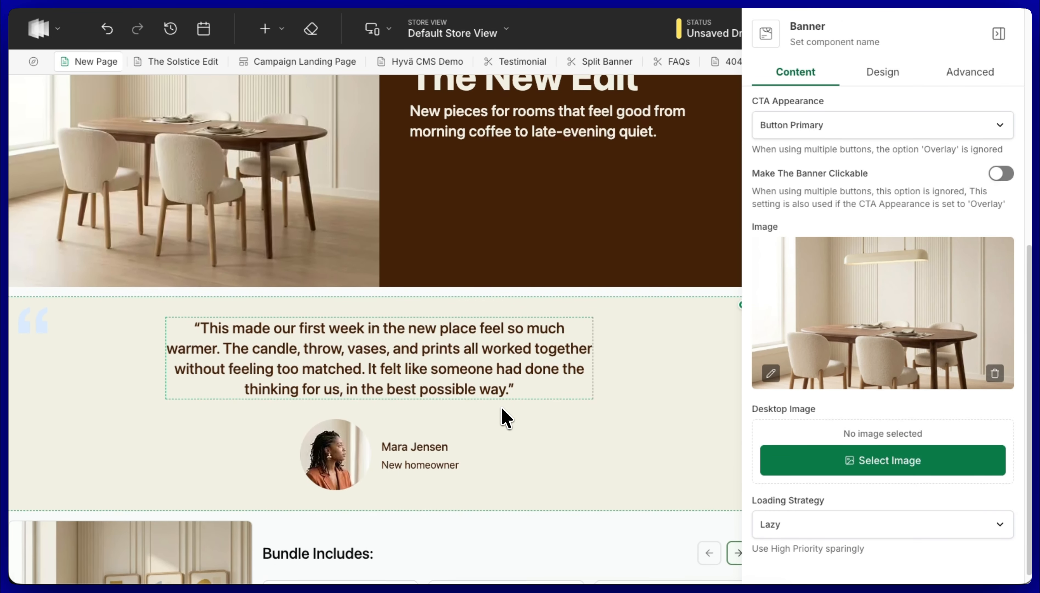
{"action": "scroll", "coordinate": [506, 417], "scroll_direction": "down", "scroll_amount": 2}
{"action": "left_click", "coordinate": [449, 277]}
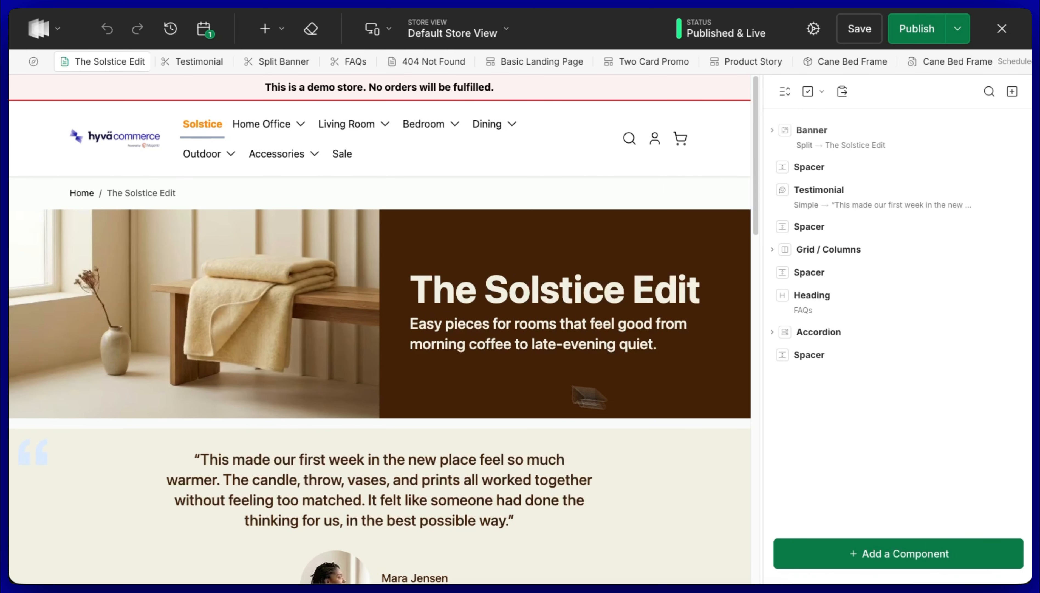
View the gallery of all saved snippets and return to The Solstice Edit page
{"action": "left_click", "coordinate": [56, 28]}
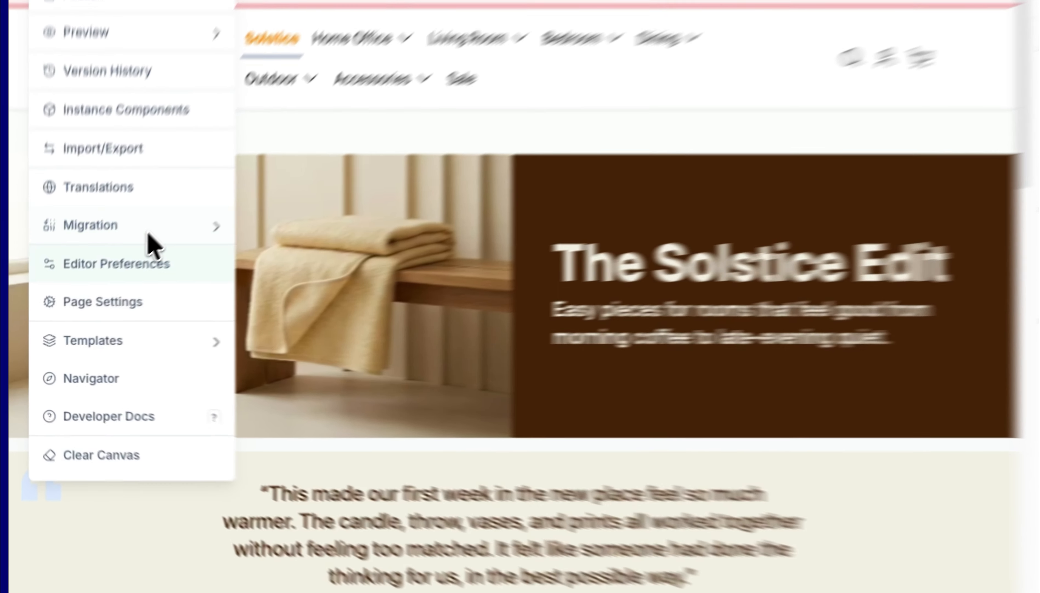
{"action": "mouse_move", "coordinate": [105, 349]}
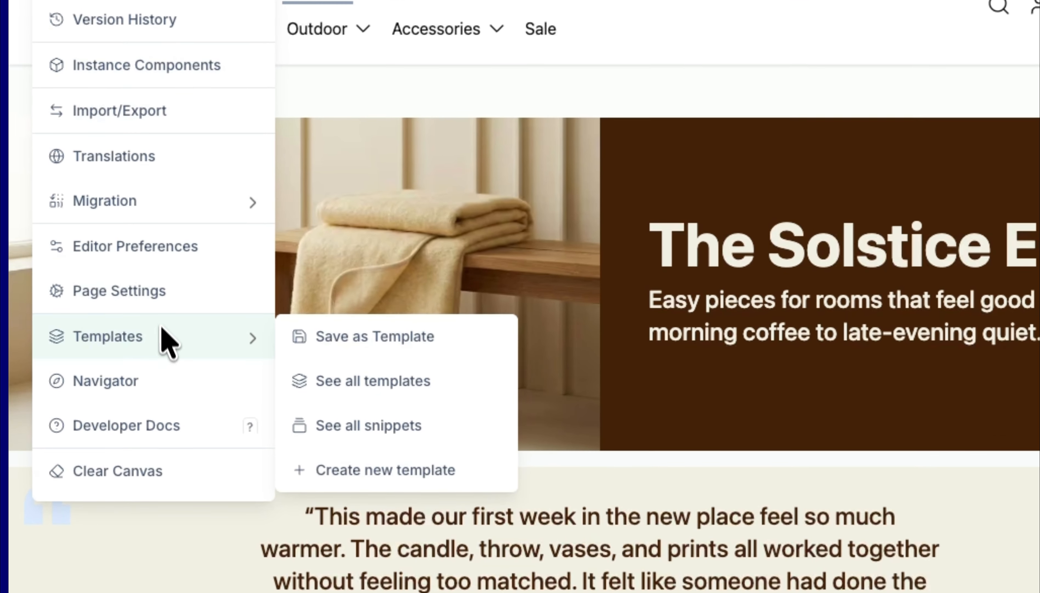
{"action": "left_click", "coordinate": [355, 427]}
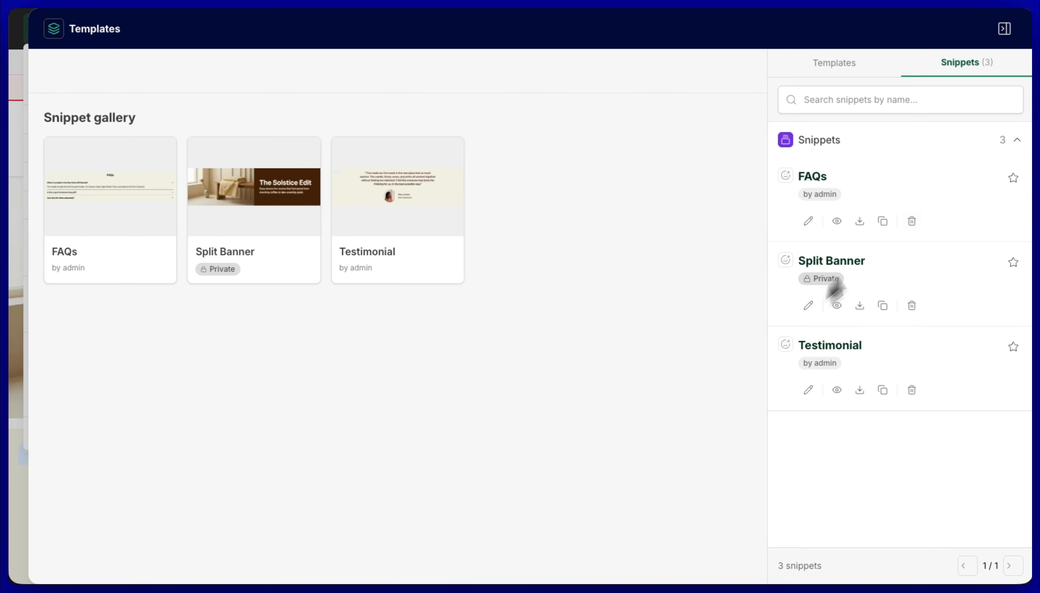
{"action": "left_click", "coordinate": [1001, 31]}
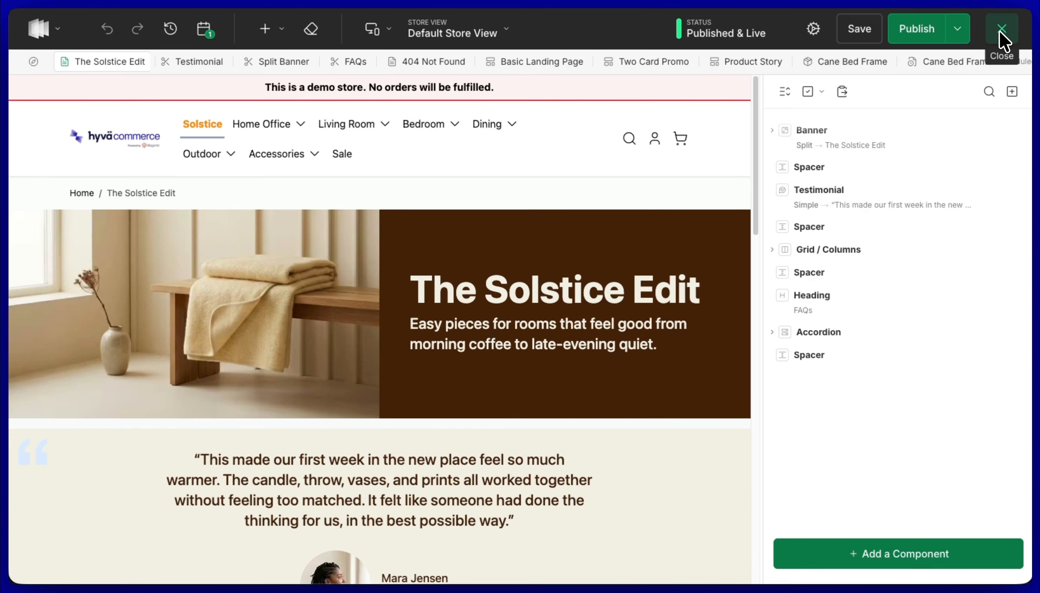
Select the Grid / Columns component together with the spacers directly above and below it in the component tree
{"action": "left_click", "coordinate": [850, 252]}
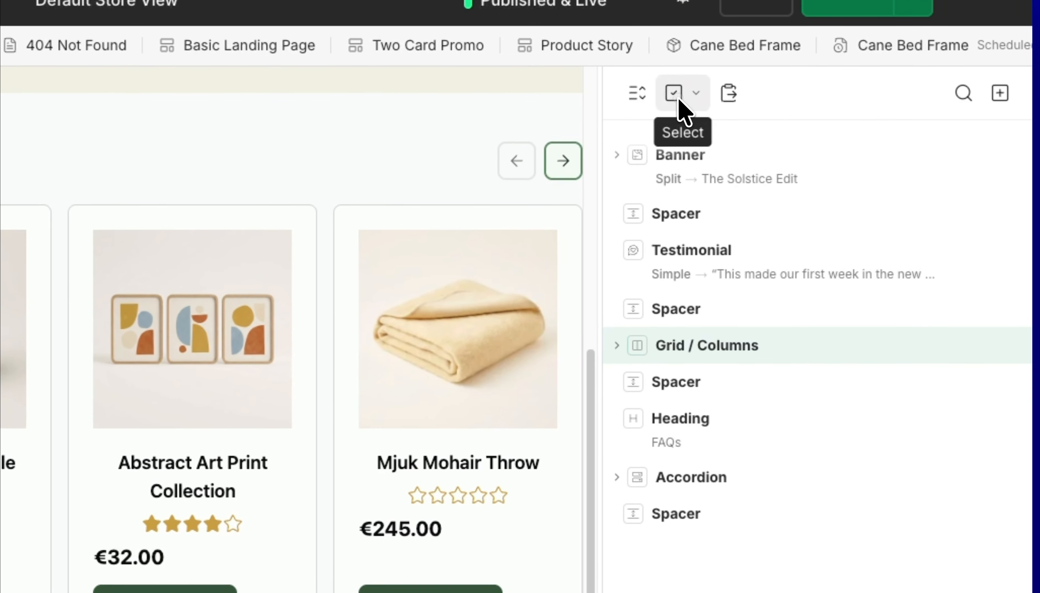
{"action": "left_click", "coordinate": [810, 95]}
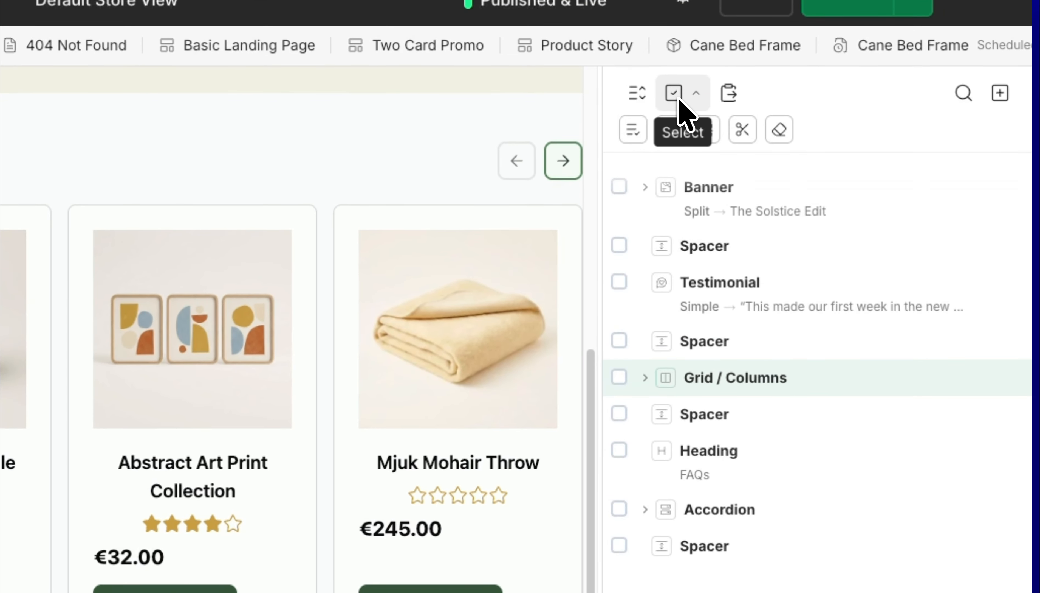
{"action": "left_click", "coordinate": [619, 341]}
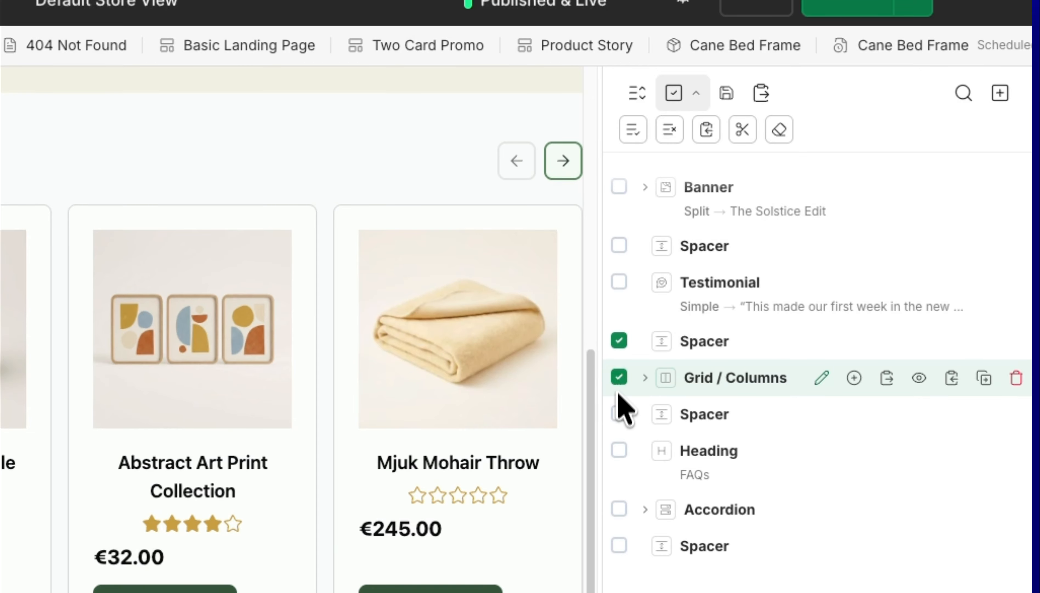
{"action": "left_click", "coordinate": [619, 413]}
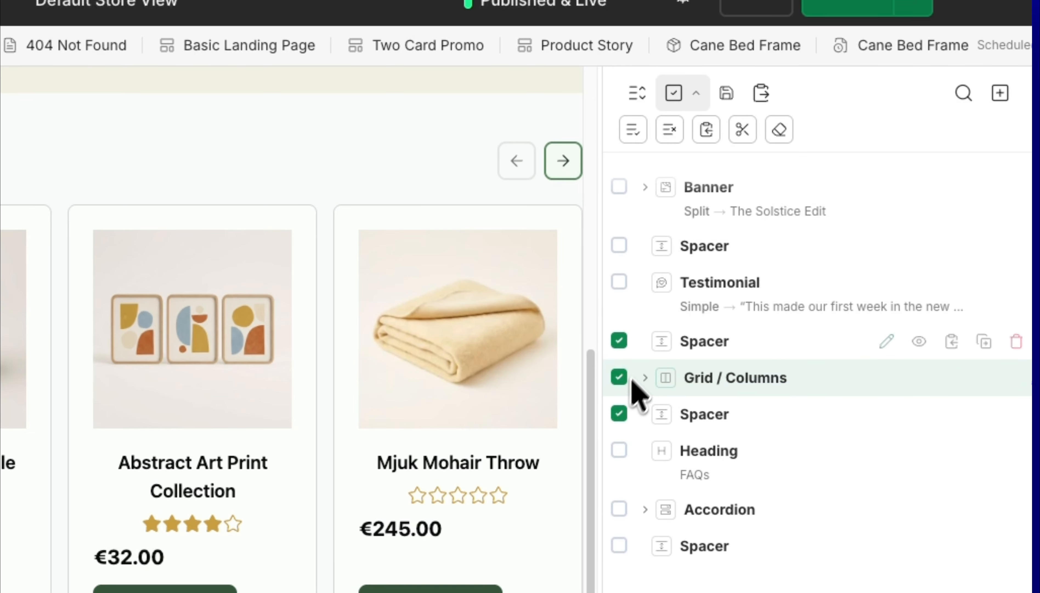
Save the selected components as a non-private snippet named "Bundle Section with Product Slider" with a captured preview thumbnail
{"action": "left_click", "coordinate": [726, 99]}
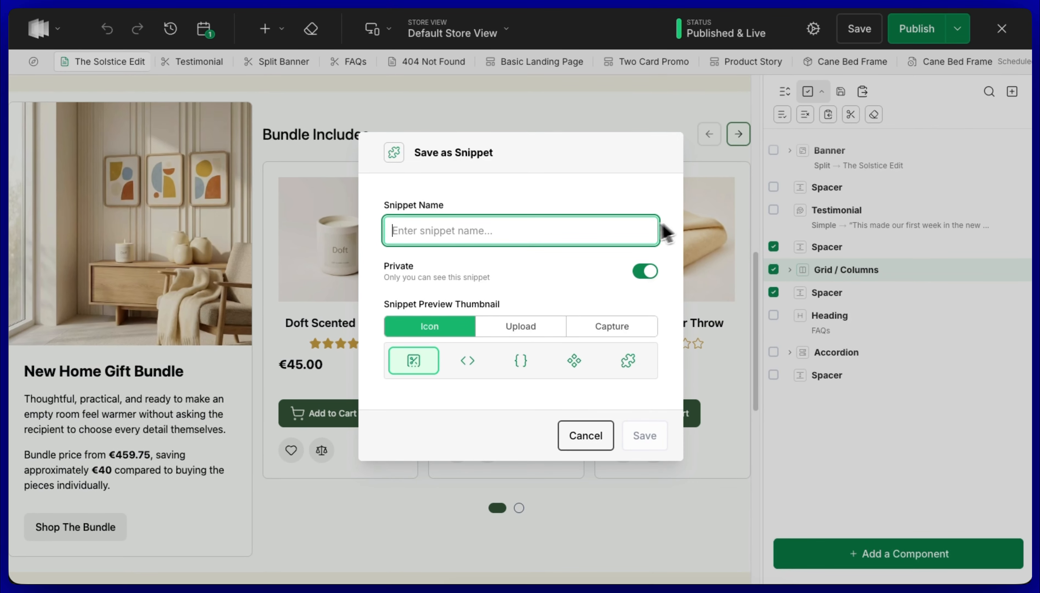
{"action": "left_click", "coordinate": [476, 231]}
{"action": "type", "text": "Bundle Section with Product Slider"}
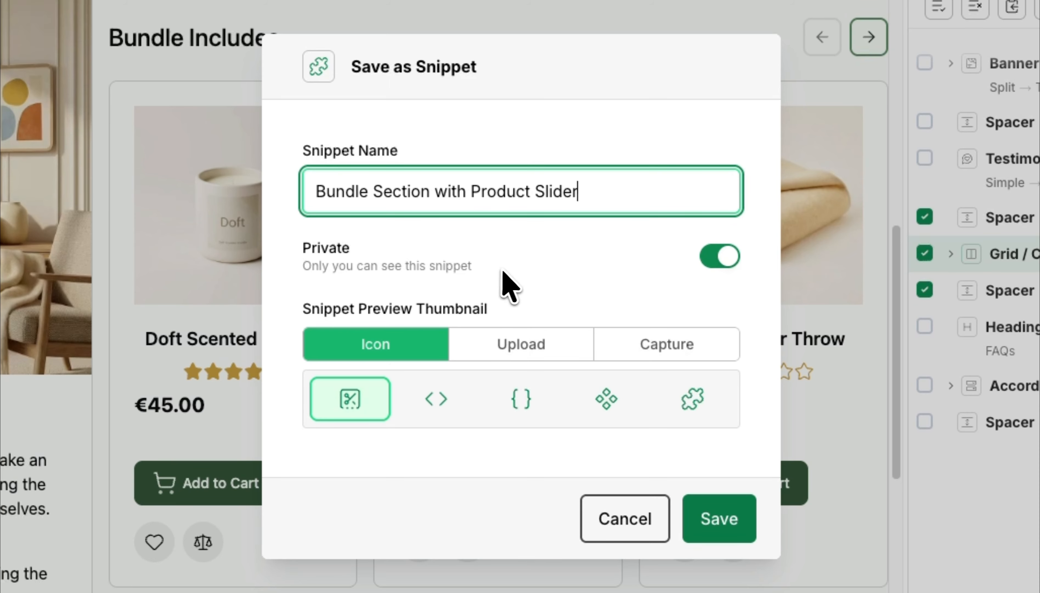
{"action": "left_click", "coordinate": [730, 265]}
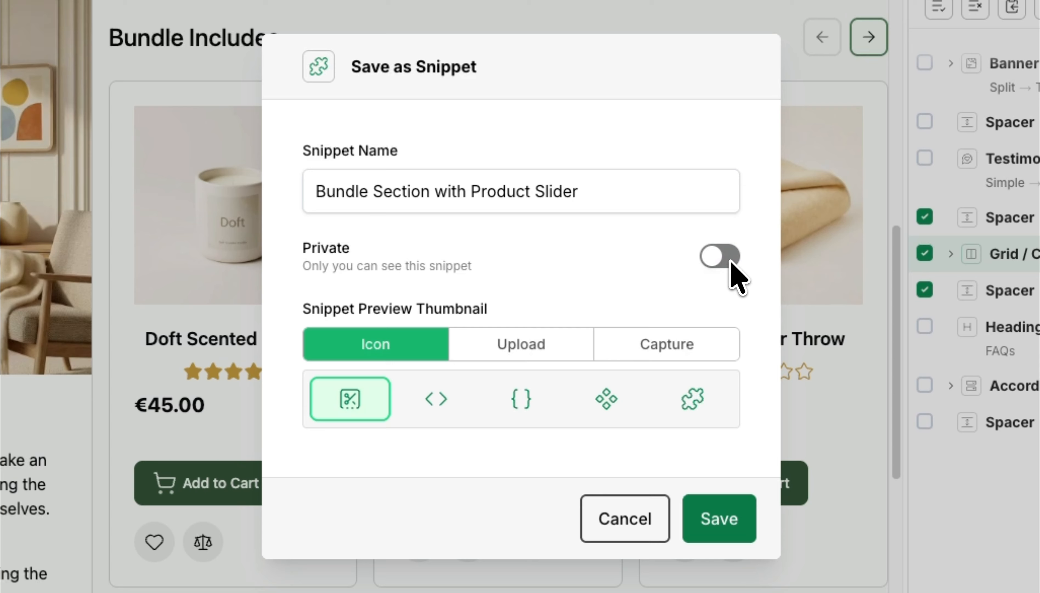
{"action": "left_click", "coordinate": [535, 351]}
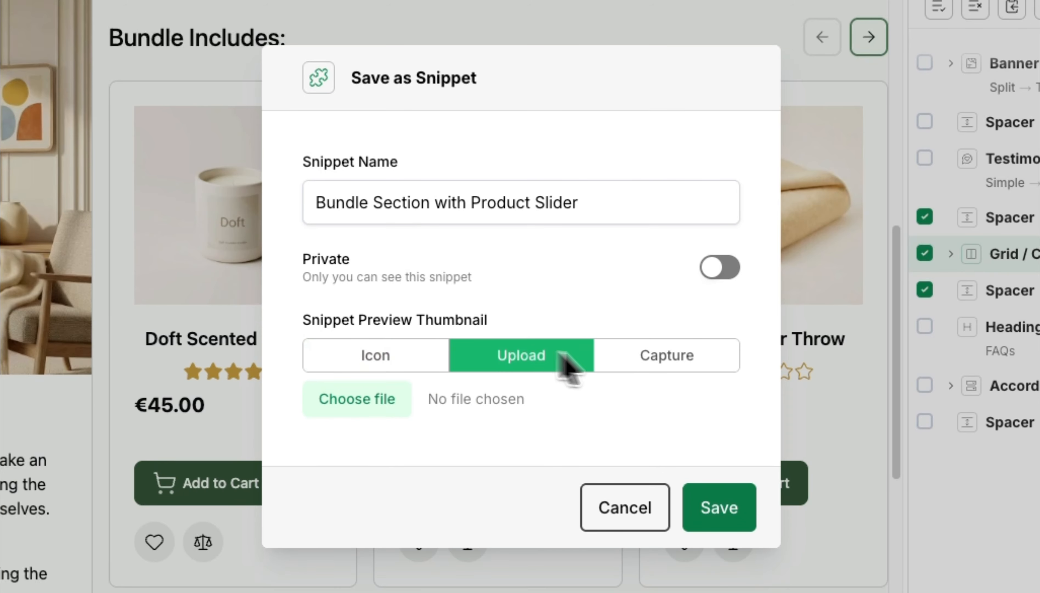
{"action": "left_click", "coordinate": [663, 356]}
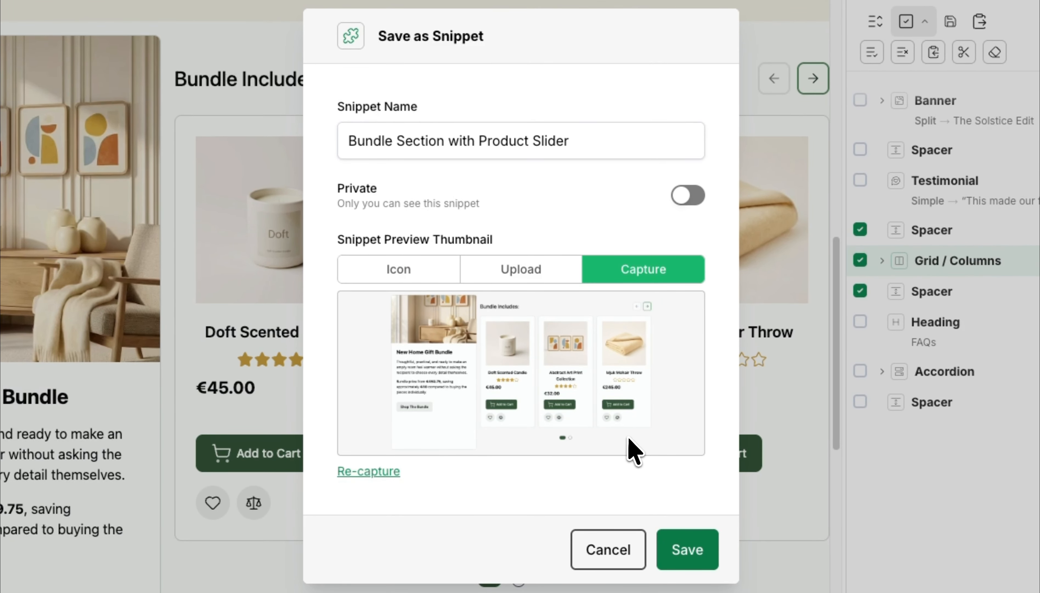
{"action": "left_click", "coordinate": [698, 549]}
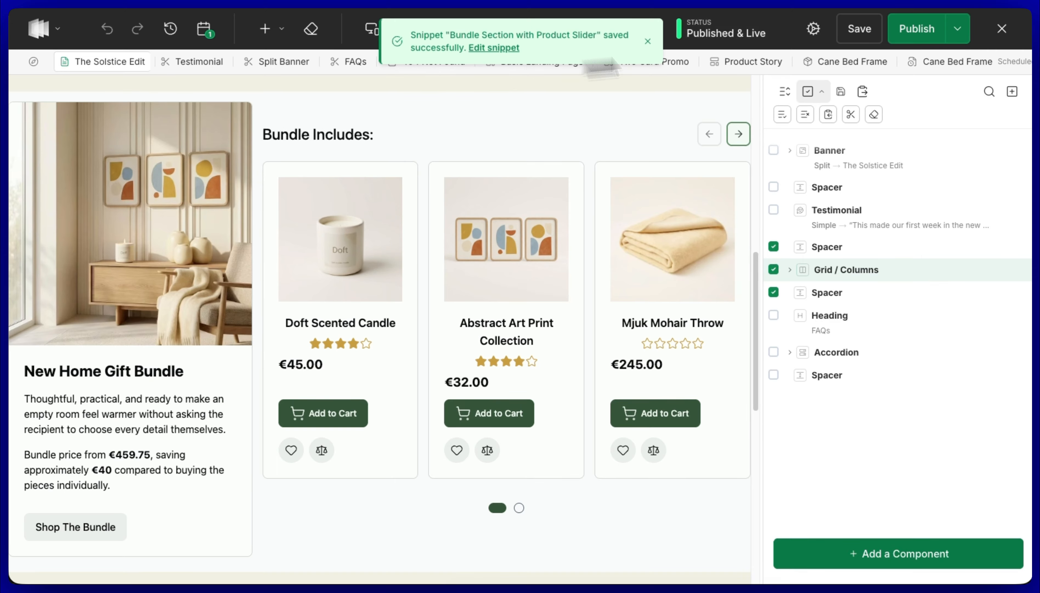
Leave The Solstice Edit and open the Hyvä CMS Demo page for editing in Hyvä CMS
{"action": "left_click", "coordinate": [1003, 29]}
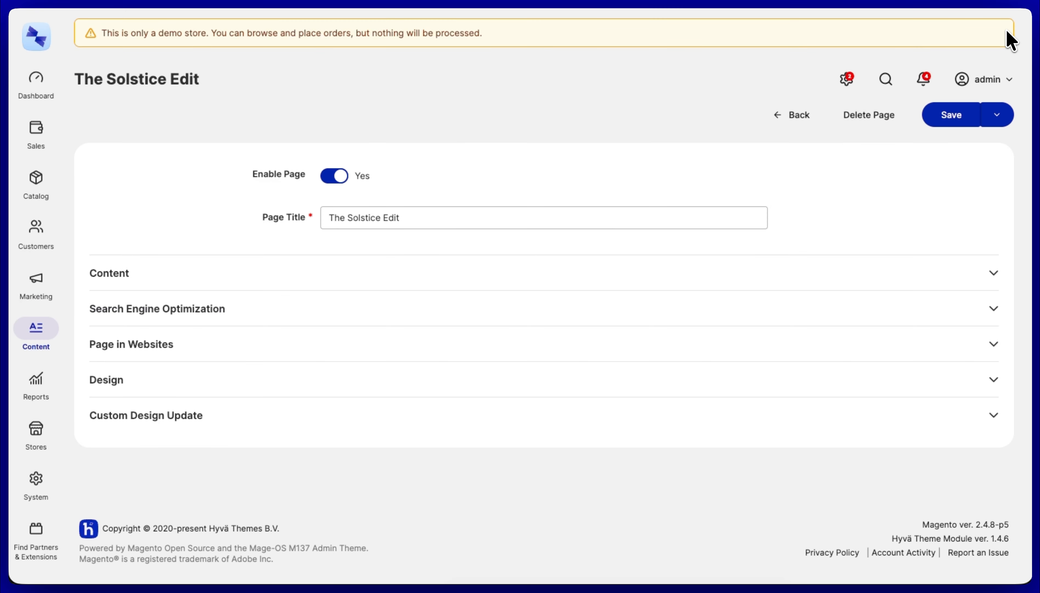
{"action": "left_click", "coordinate": [807, 115]}
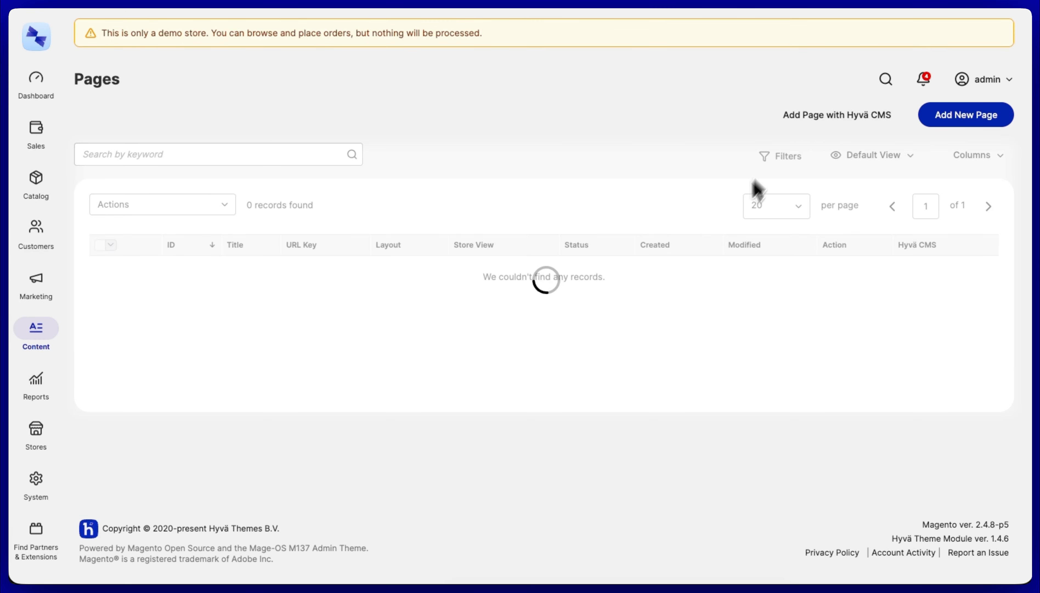
{"action": "left_click", "coordinate": [917, 421]}
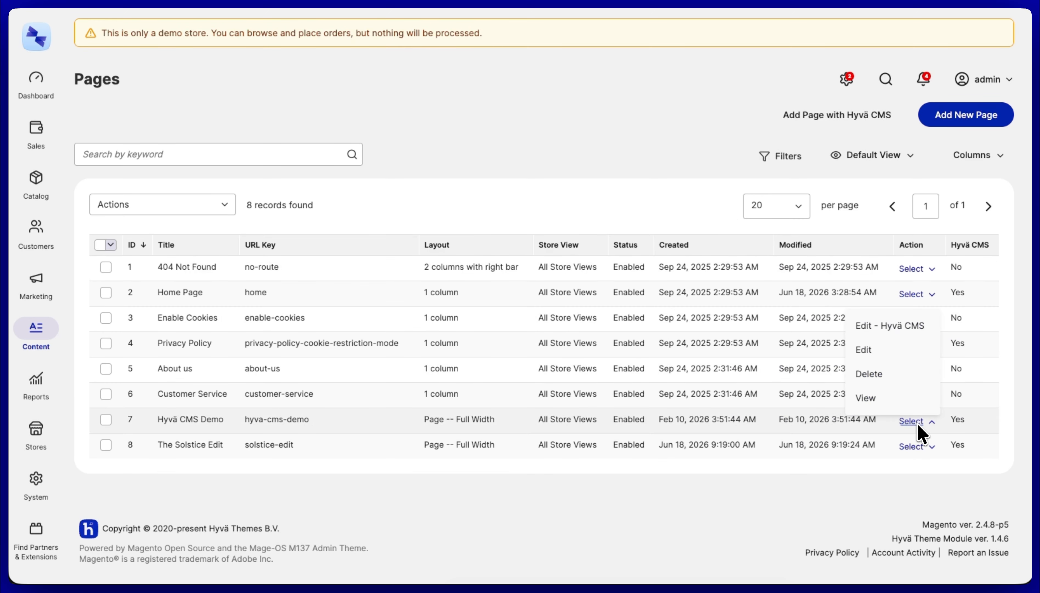
{"action": "left_click", "coordinate": [902, 325]}
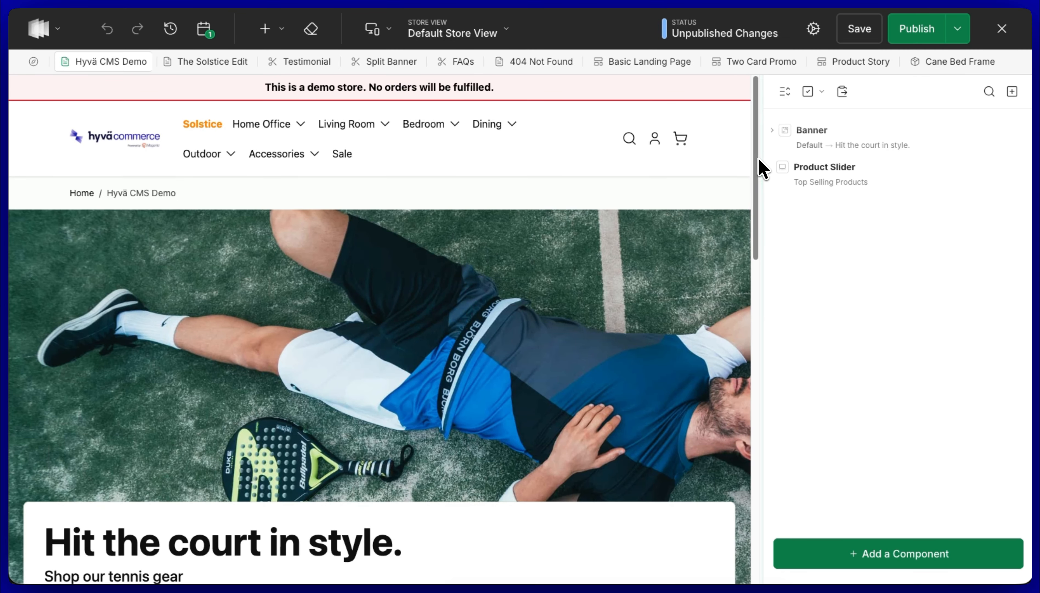
Preview the Bundle Section with Product Slider snippet and load it at the end of the page
{"action": "left_click_drag", "start_coordinate": [761, 169], "coordinate": [750, 402]}
{"action": "left_click", "coordinate": [286, 29]}
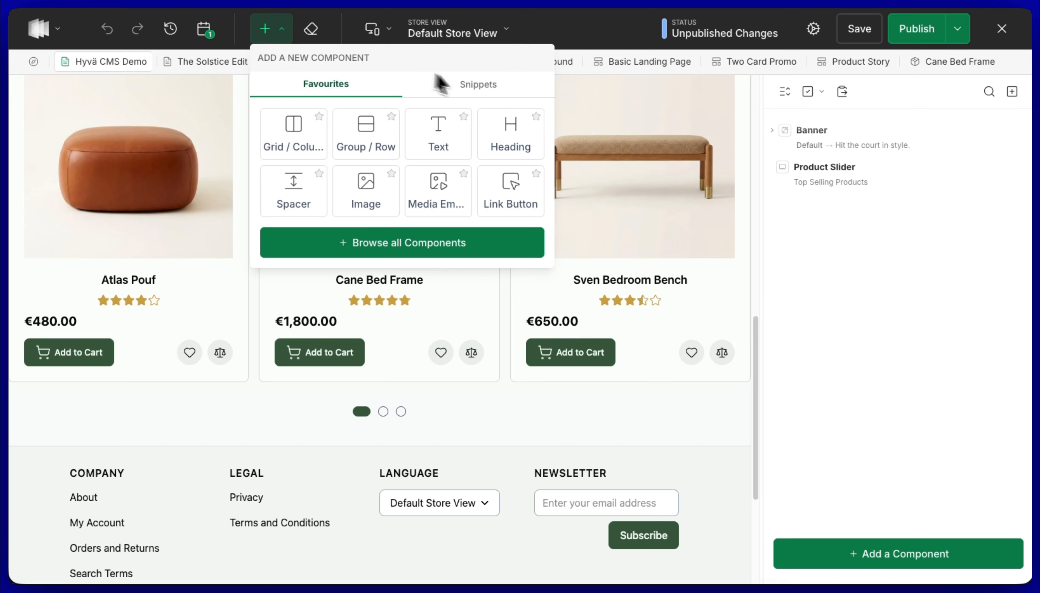
{"action": "left_click", "coordinate": [478, 84]}
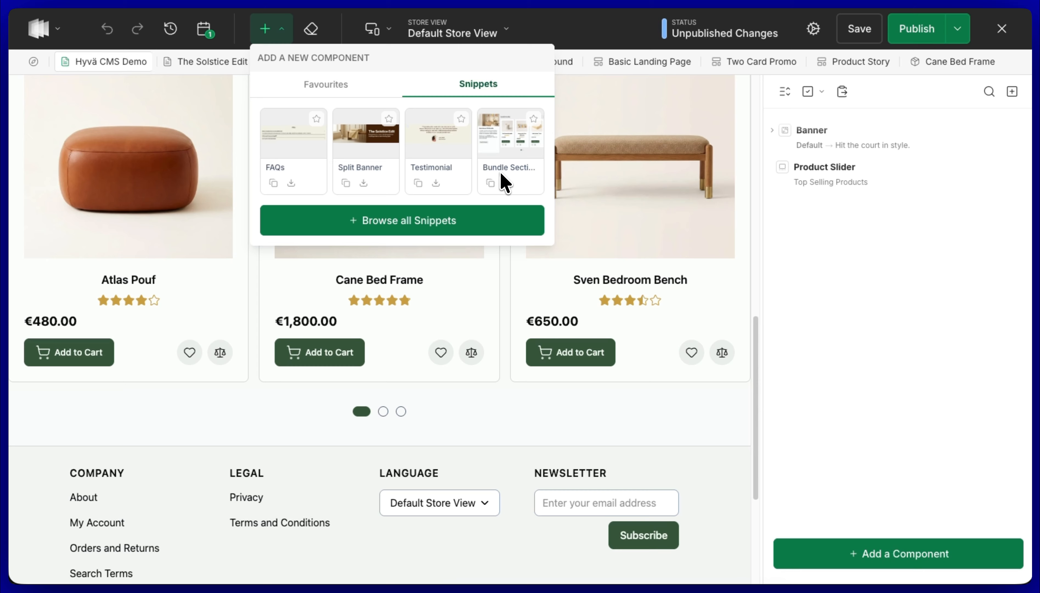
{"action": "left_click", "coordinate": [430, 223]}
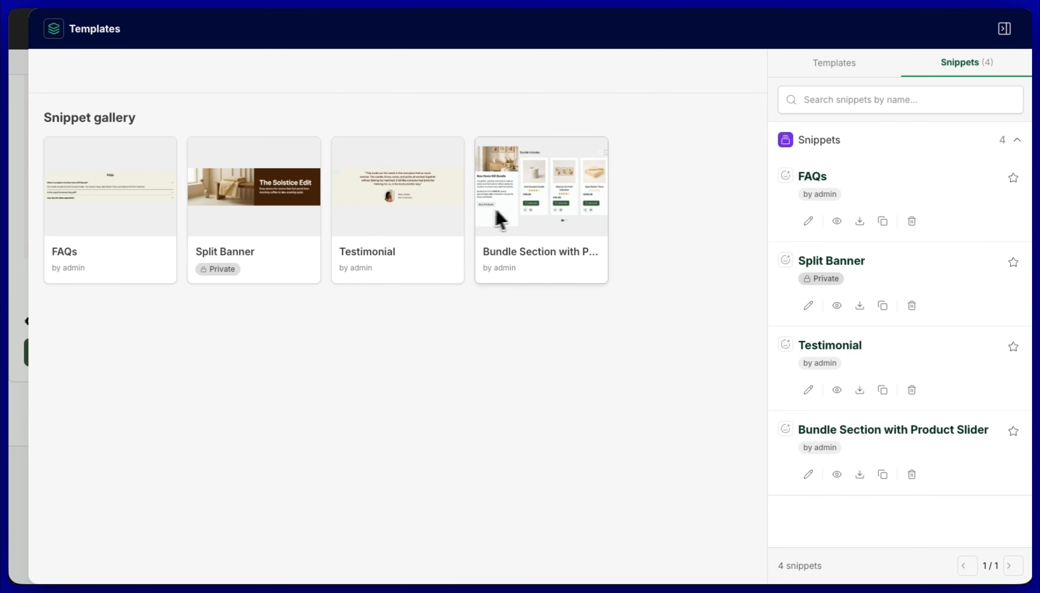
{"action": "left_click", "coordinate": [530, 212]}
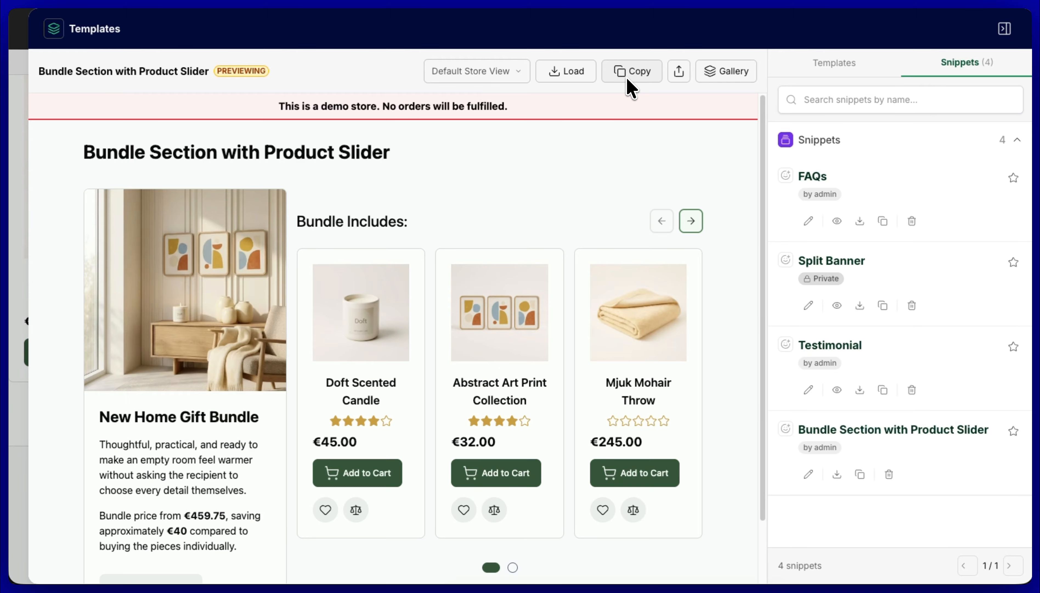
{"action": "left_click", "coordinate": [565, 80]}
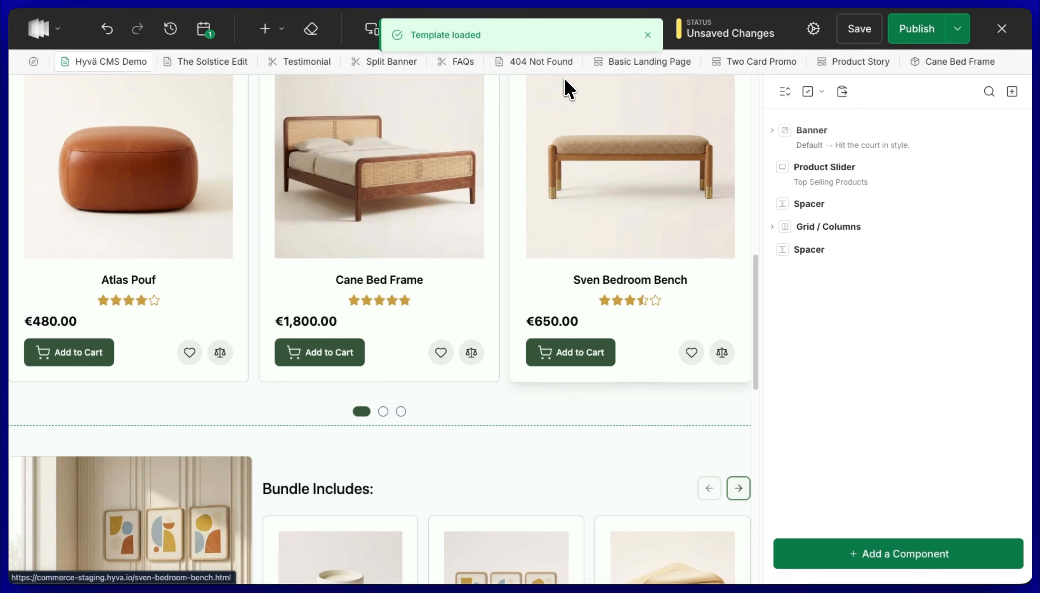
Title the bundle card "Bedroom Starter Bundle" and replace its first paragraph with "Everything you need for a restful retreat: Haven bed frame, two rounded nightstands."
{"action": "scroll", "coordinate": [754, 285], "scroll_direction": "down", "scroll_amount": 5}
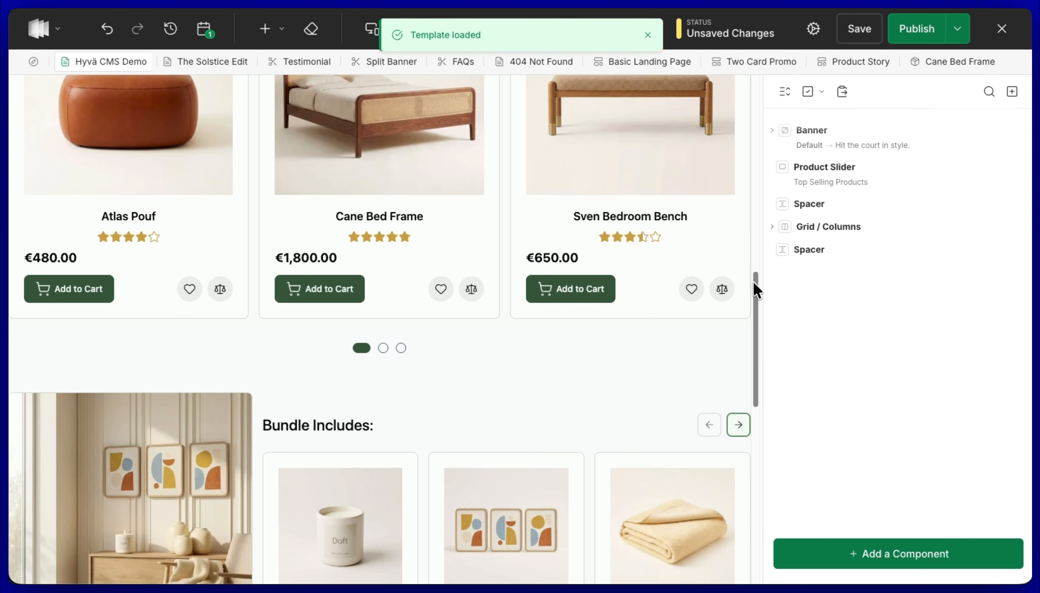
{"action": "scroll", "coordinate": [750, 351], "scroll_direction": "down", "scroll_amount": 2}
{"action": "left_click", "coordinate": [772, 226]}
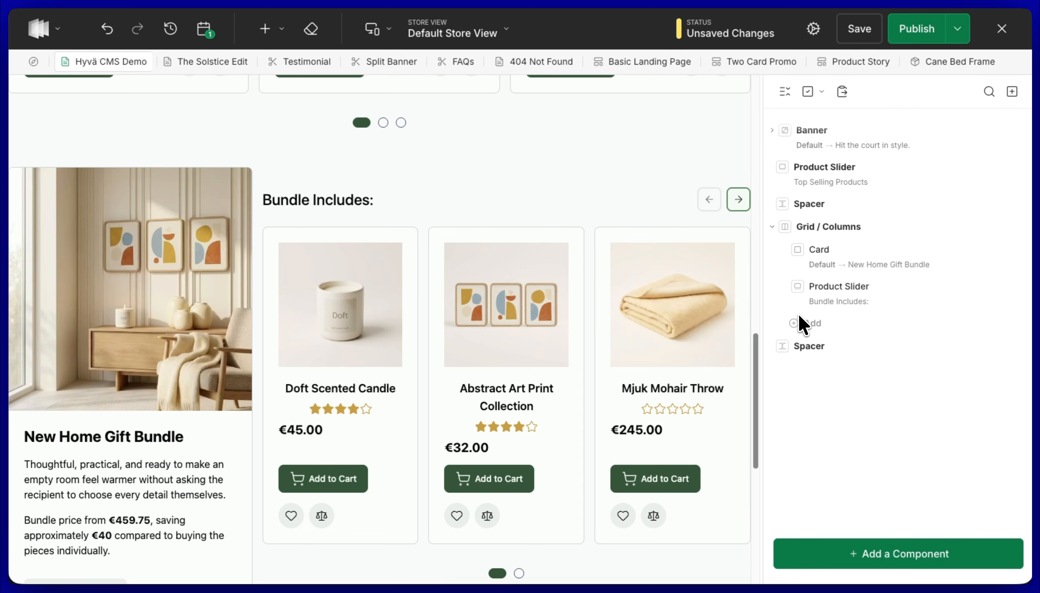
{"action": "scroll", "coordinate": [234, 411], "scroll_direction": "down", "scroll_amount": 2}
{"action": "left_click", "coordinate": [140, 349]}
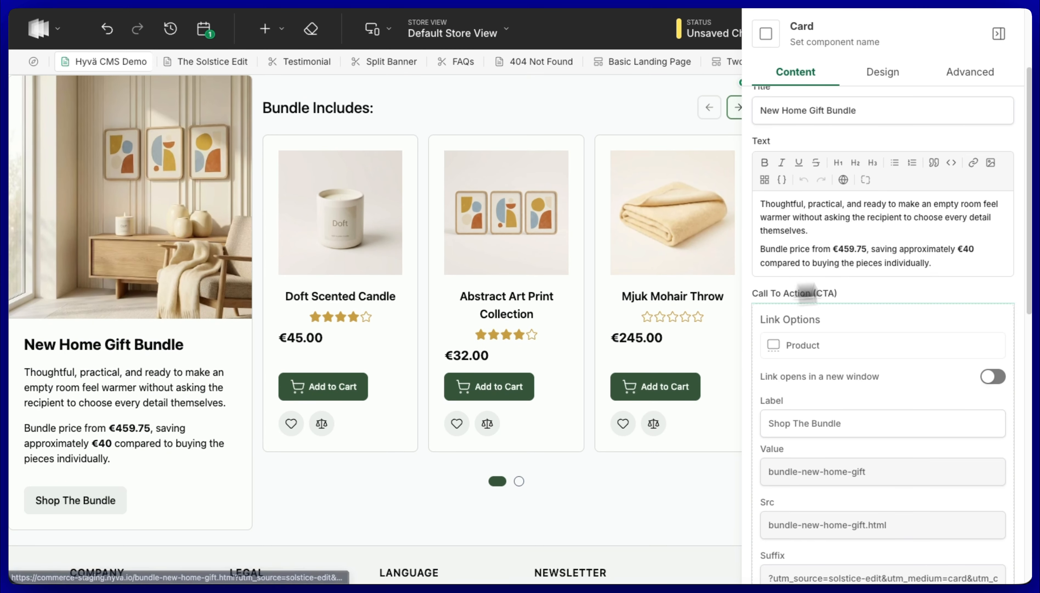
{"action": "left_click_drag", "start_coordinate": [813, 230], "coordinate": [761, 204]}
{"action": "type", "text": "Everything you need for a restful retreat: Haven bed frame, two rounded nightstands."}
Set the bundle price in the card text to €2,945.00 and replace the savings wording with a full stop
{"action": "double_click", "coordinate": [859, 236]}
{"action": "type", "text": "2,945.00"}
{"action": "left_click_drag", "start_coordinate": [932, 250], "coordinate": [875, 235]}
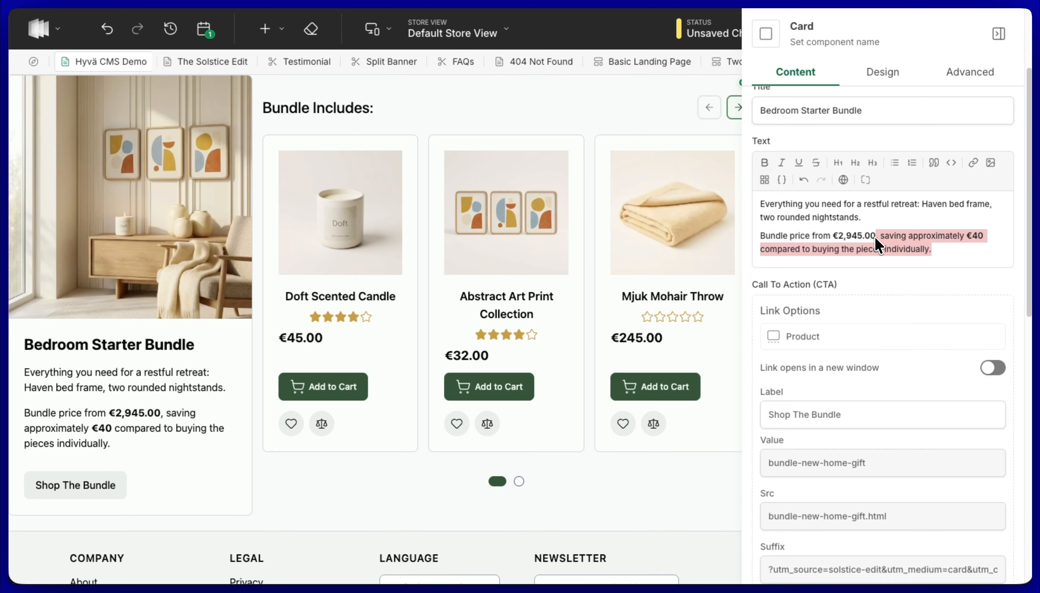
{"action": "type", "text": "."}
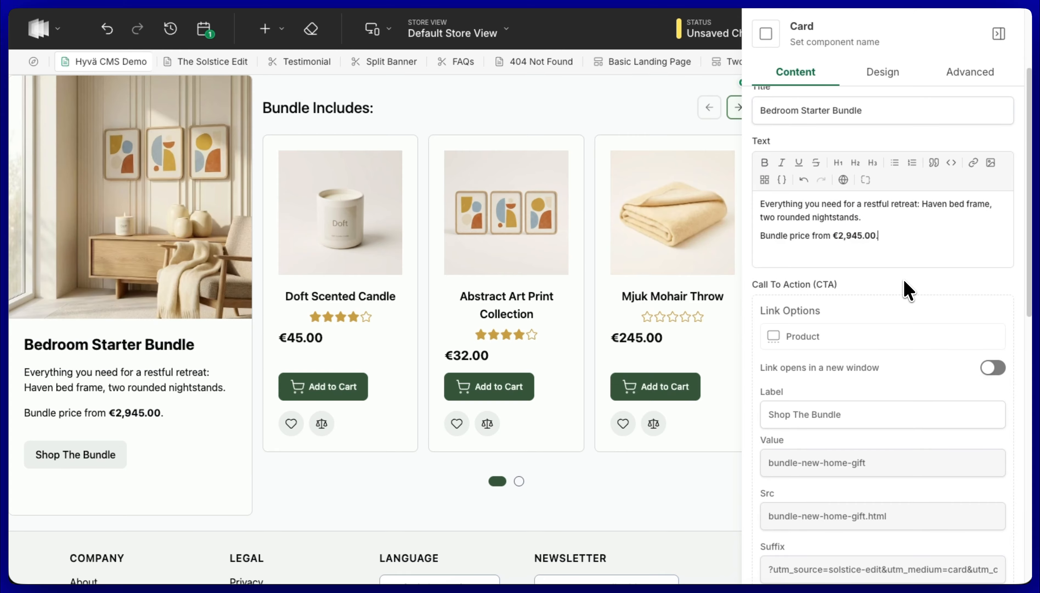
Point the card's call-to-action link to the Bedroom Starter Bundle product and save the link
{"action": "scroll", "coordinate": [896, 330], "scroll_direction": "down", "scroll_amount": 2}
{"action": "left_click", "coordinate": [871, 531]}
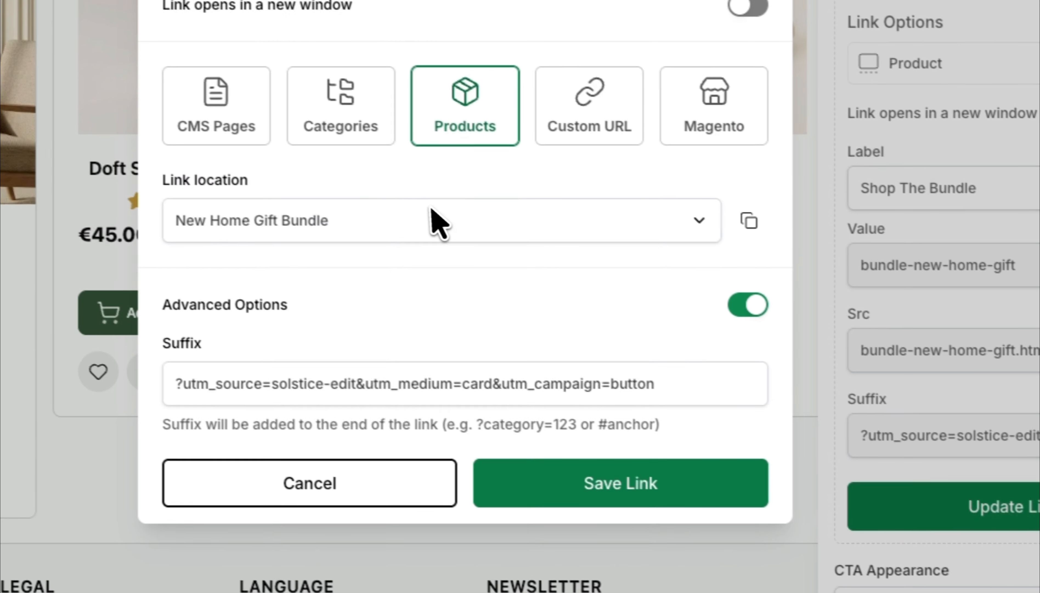
{"action": "left_click", "coordinate": [428, 219]}
{"action": "type", "text": "bedroom starter"}
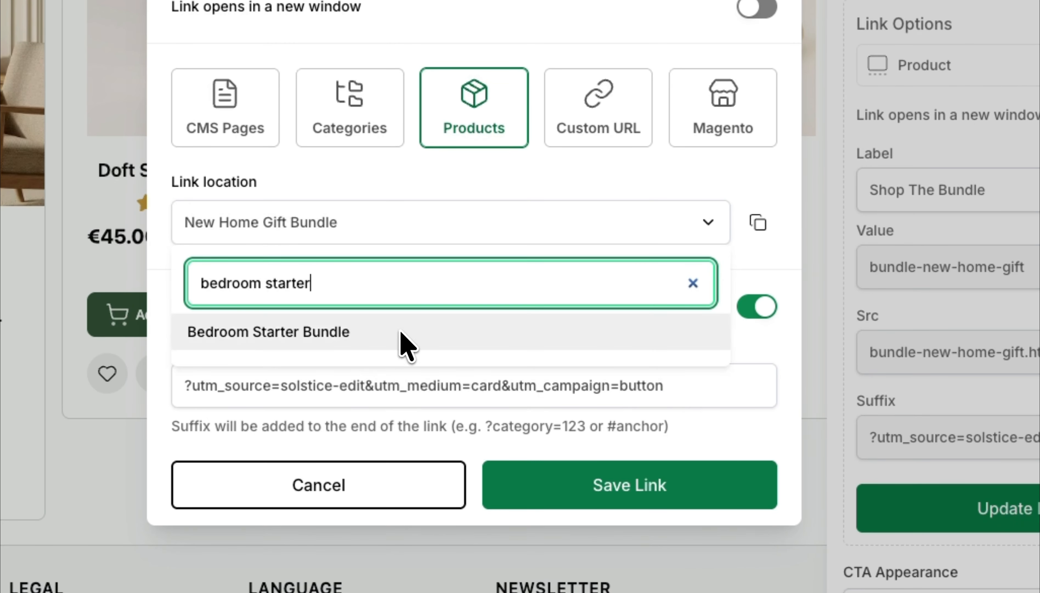
{"action": "left_click", "coordinate": [406, 343]}
{"action": "left_click", "coordinate": [667, 468]}
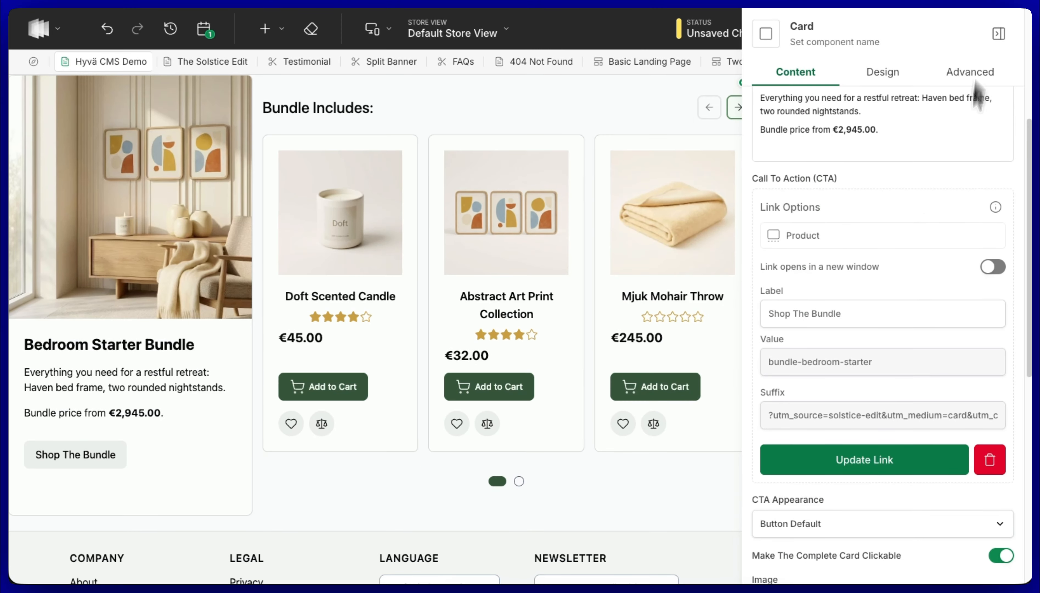
Clear the products of the "Bundle Includes:" slider and add Haven Platform Bed to its selection
{"action": "left_click", "coordinate": [688, 142]}
{"action": "left_click", "coordinate": [986, 407]}
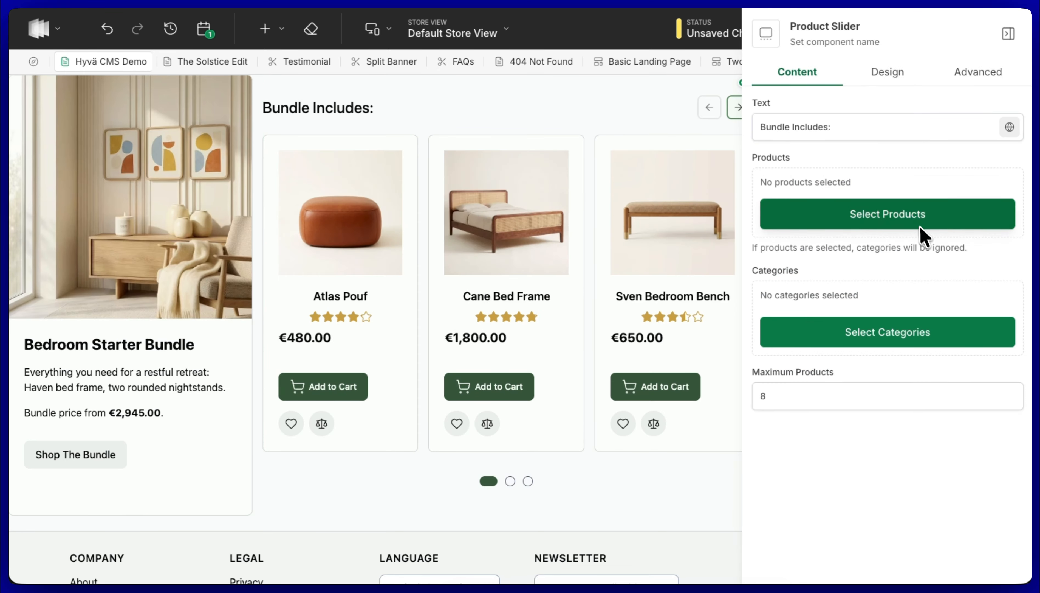
{"action": "left_click", "coordinate": [921, 221]}
{"action": "type", "text": "haven"}
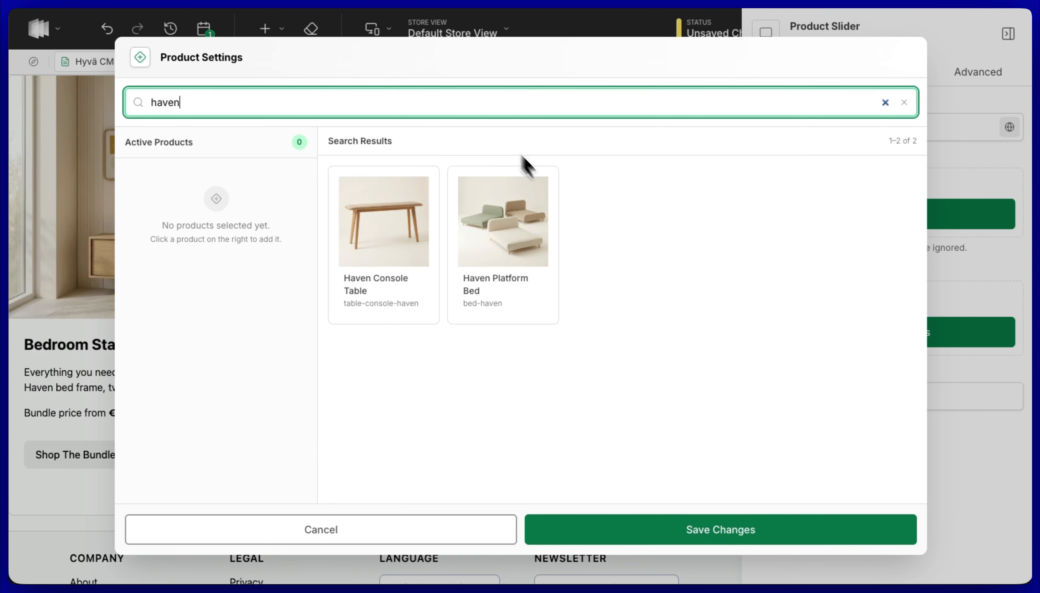
{"action": "left_click", "coordinate": [523, 175]}
Add Luna Nightstand and Svamp Bedside Lamp to the slider's products and save the selection
{"action": "left_click", "coordinate": [543, 111]}
{"action": "type", "text": "night"}
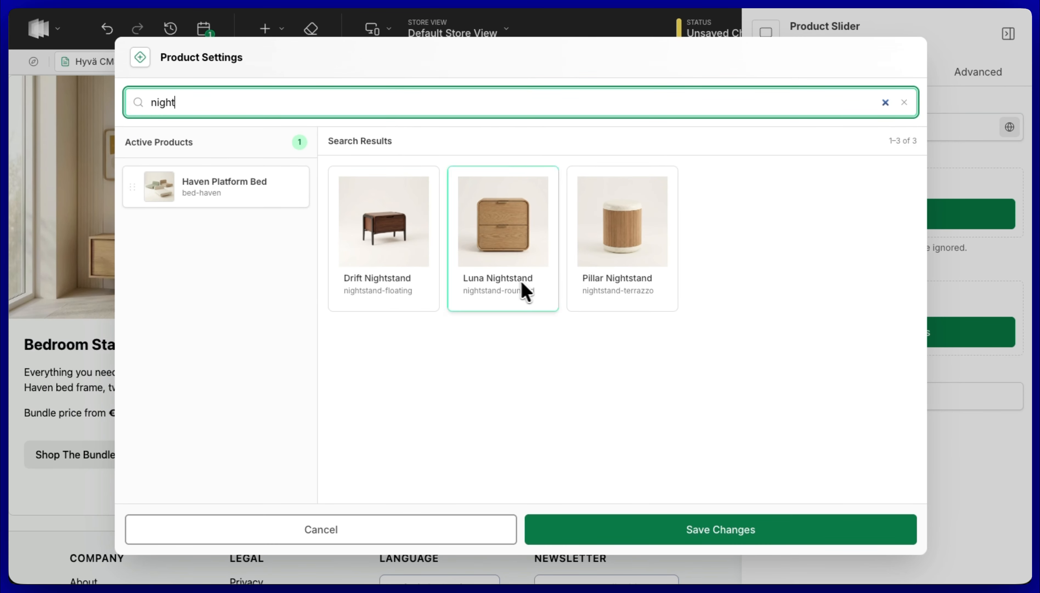
{"action": "left_click", "coordinate": [525, 290]}
{"action": "left_click", "coordinate": [352, 98]}
{"action": "type", "text": "svamp"}
{"action": "left_click", "coordinate": [384, 223]}
{"action": "left_click", "coordinate": [697, 529]}
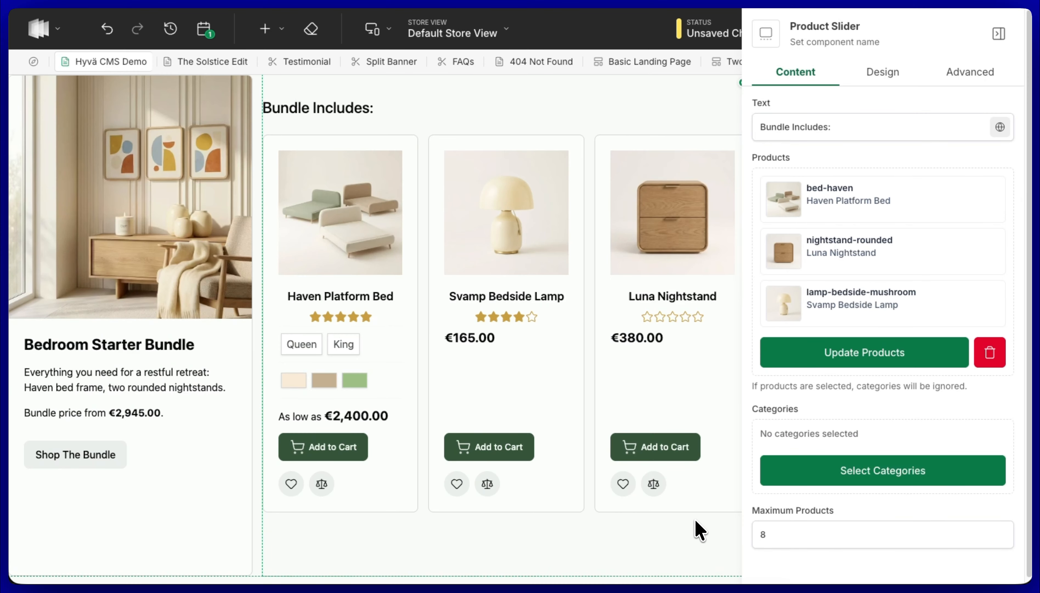
Replace the bundle card's image with bundle-bedroom-starter_lifestyle from the collections folder and save the page
{"action": "left_click", "coordinate": [221, 302]}
{"action": "scroll", "coordinate": [959, 411], "scroll_direction": "down", "scroll_amount": 5}
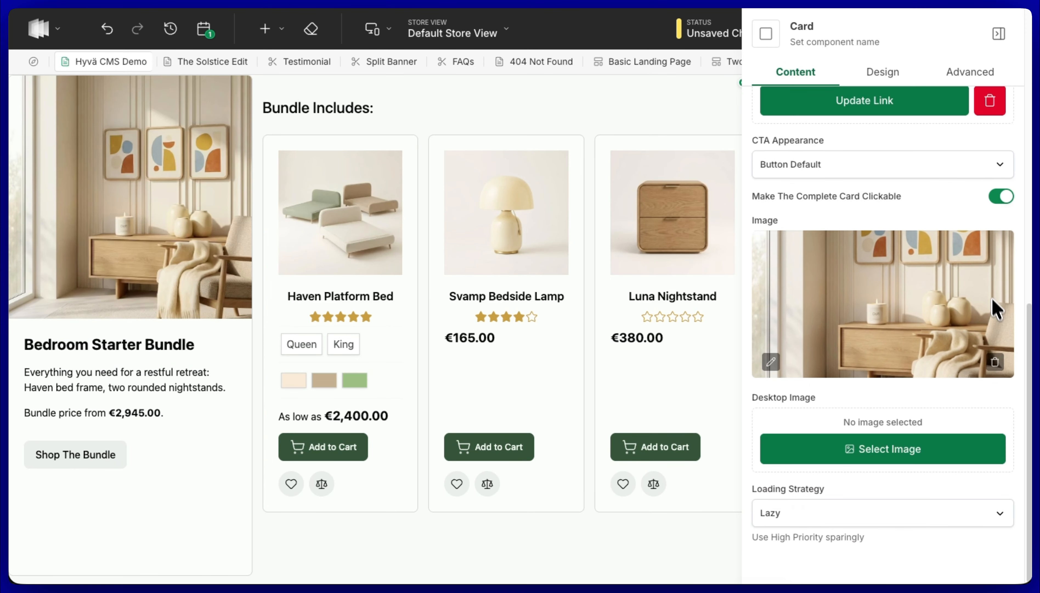
{"action": "left_click", "coordinate": [864, 365]}
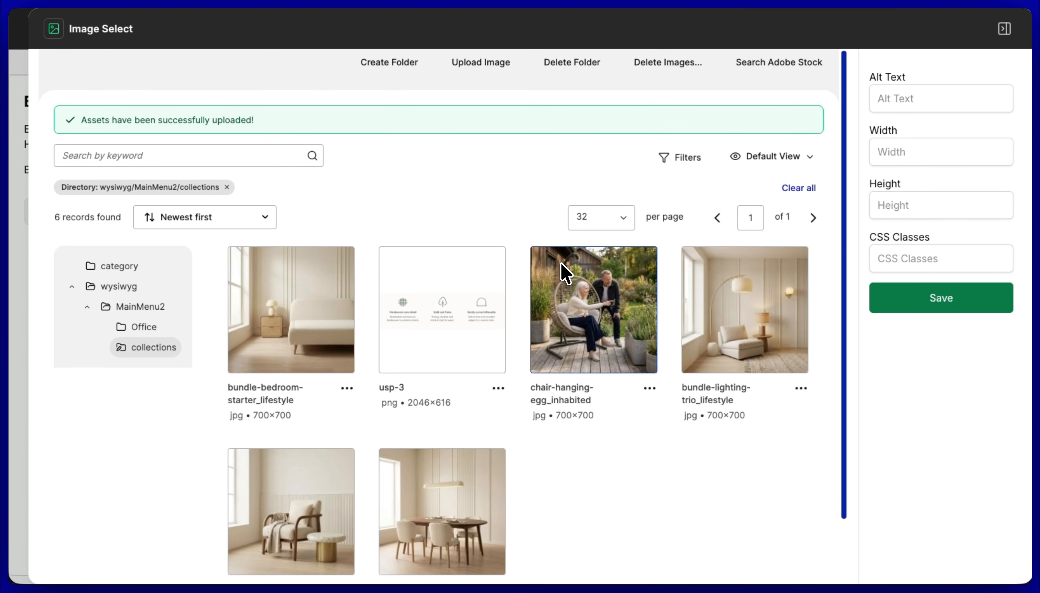
{"action": "left_click", "coordinate": [302, 307]}
{"action": "left_click", "coordinate": [949, 447]}
{"action": "left_click", "coordinate": [998, 33]}
{"action": "scroll", "coordinate": [739, 325], "scroll_direction": "up", "scroll_amount": 2}
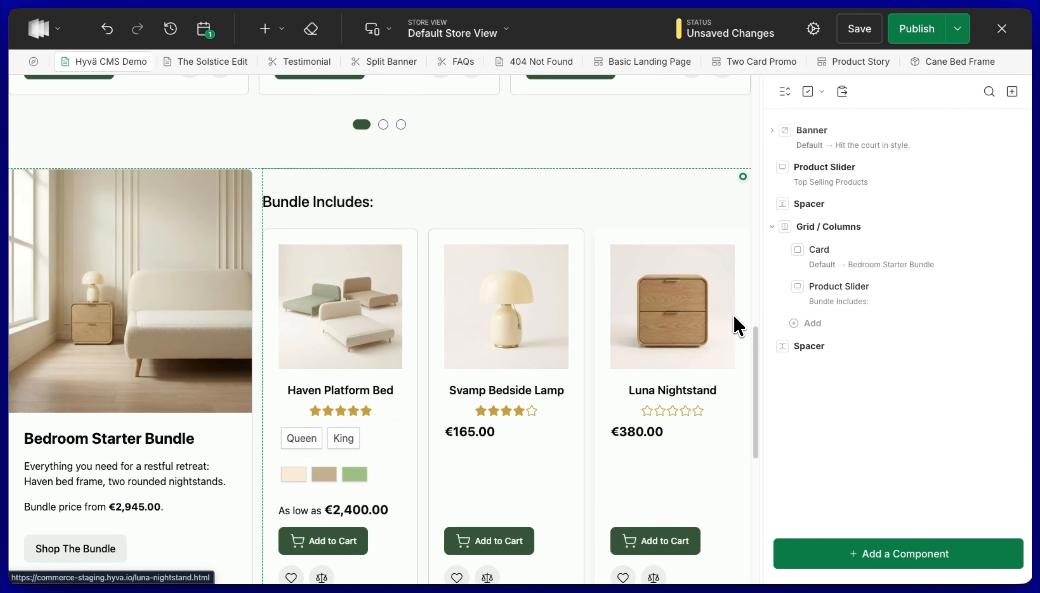
{"action": "left_click", "coordinate": [859, 28]}
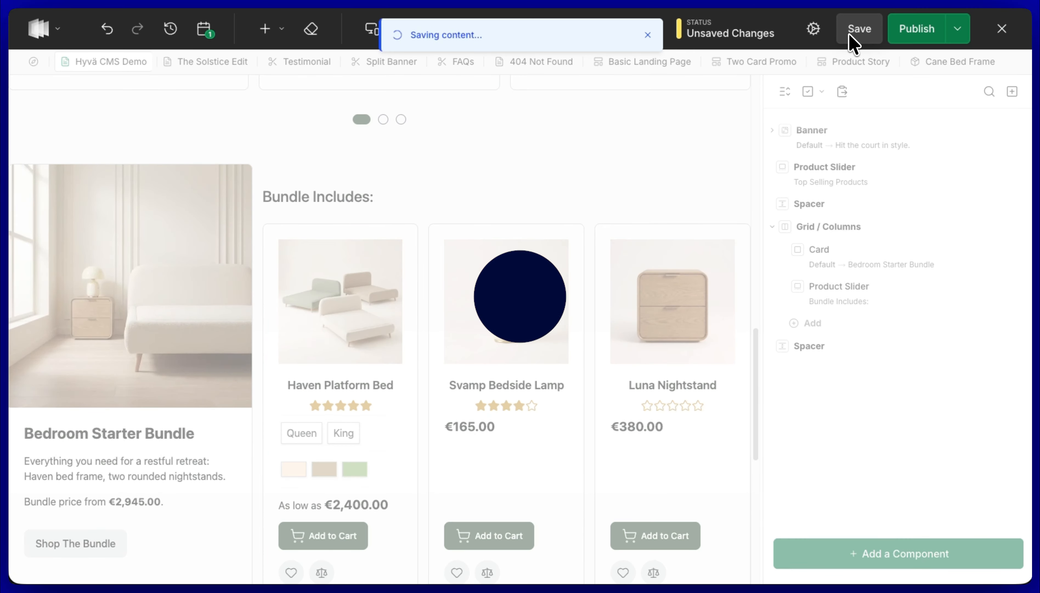